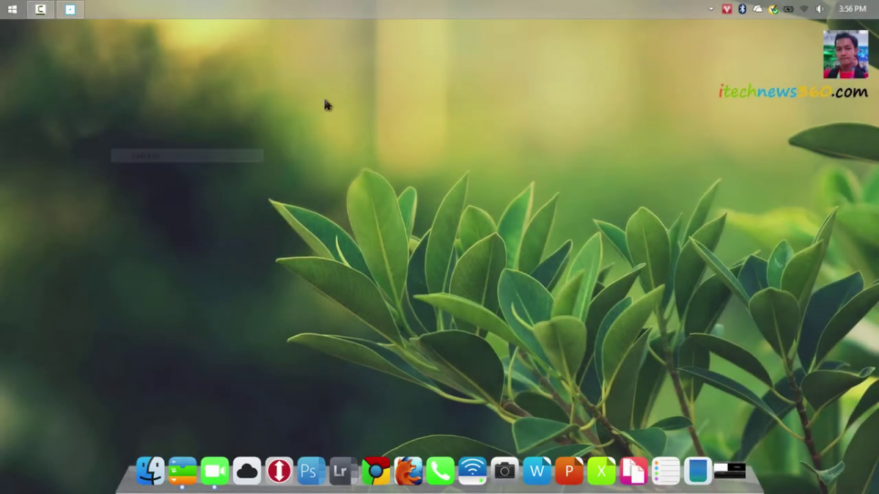
Refresh the Windows desktop and launch One Commander from the This PC dock icon
right_click(325, 103)
click(408, 141)
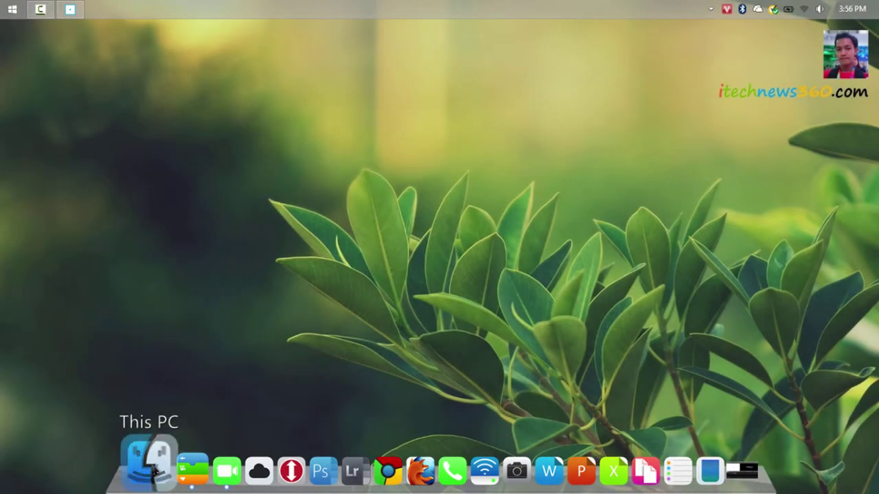
click(149, 469)
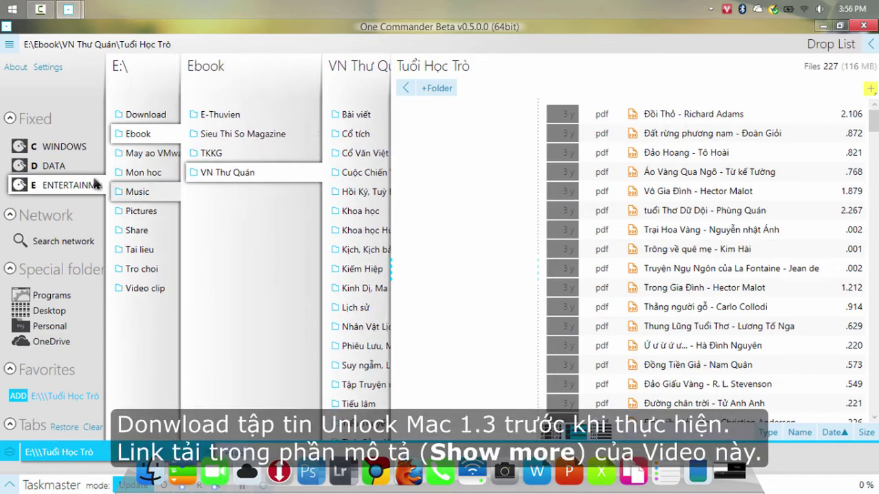
In One Commander, browse to D:\Software\VMware 10.0.0.3\Unlock Mac OS X for VMware 1.3.0\windows
click(51, 166)
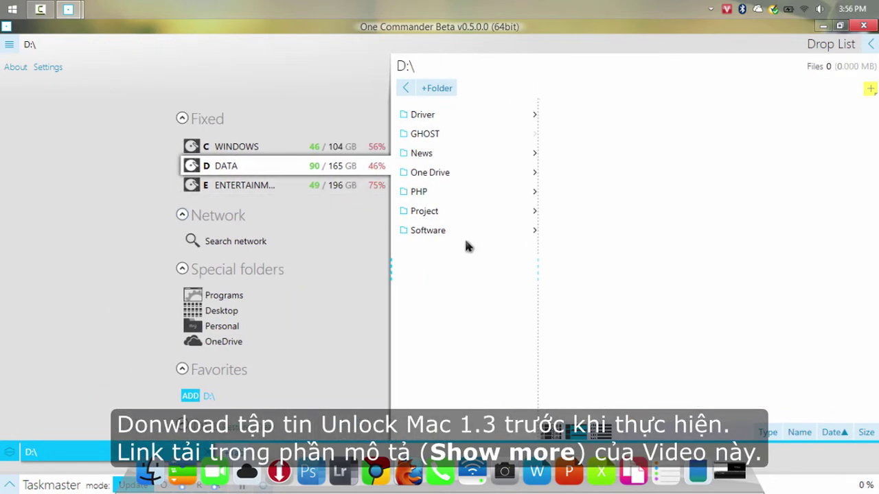
click(420, 232)
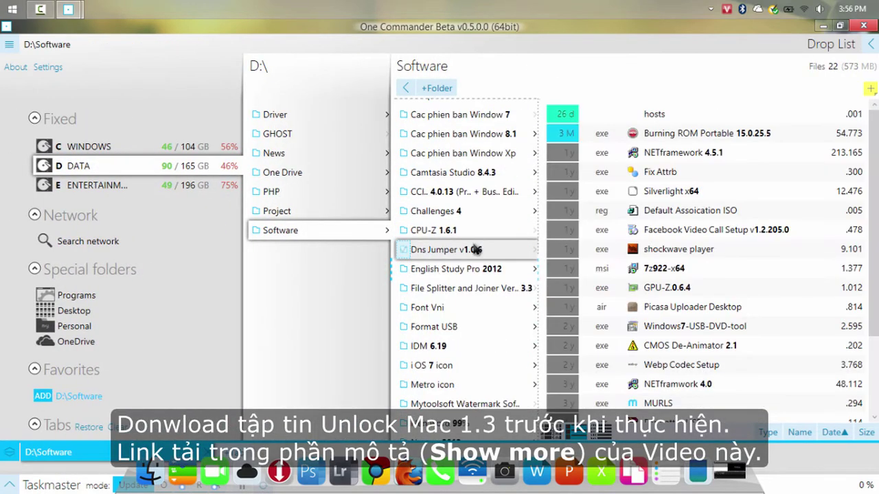
scroll(476, 250, down, 10)
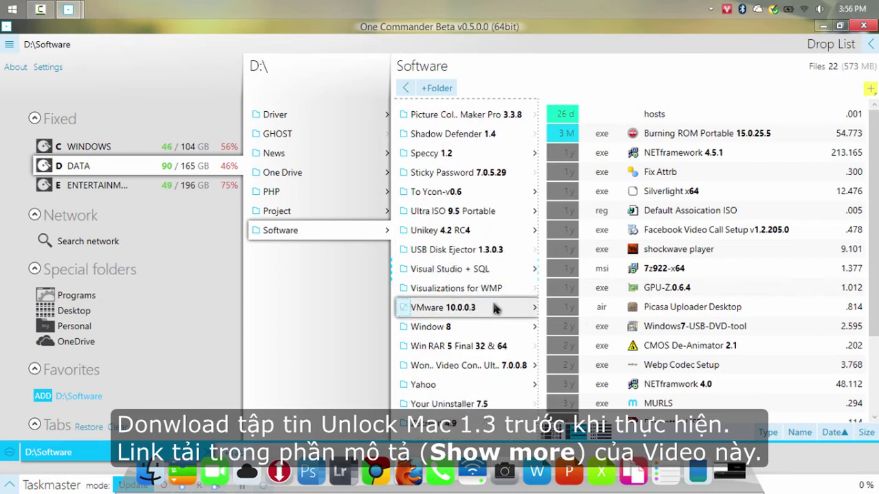
click(494, 308)
click(467, 115)
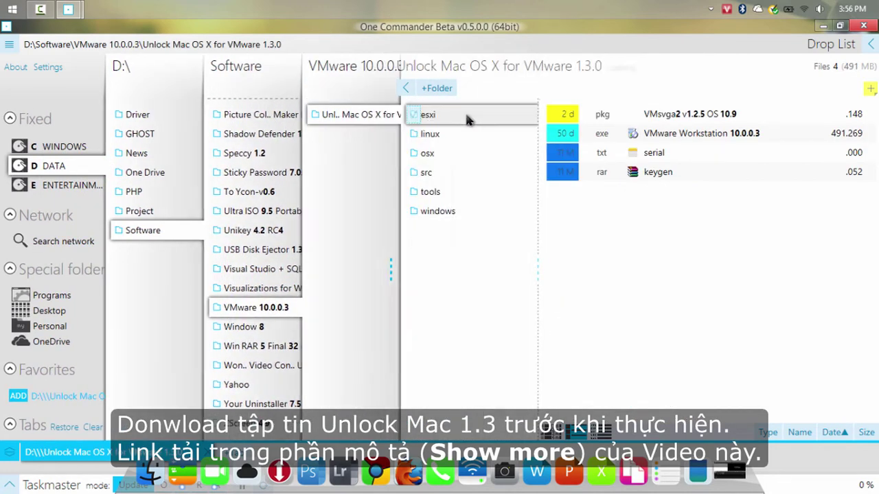
click(467, 209)
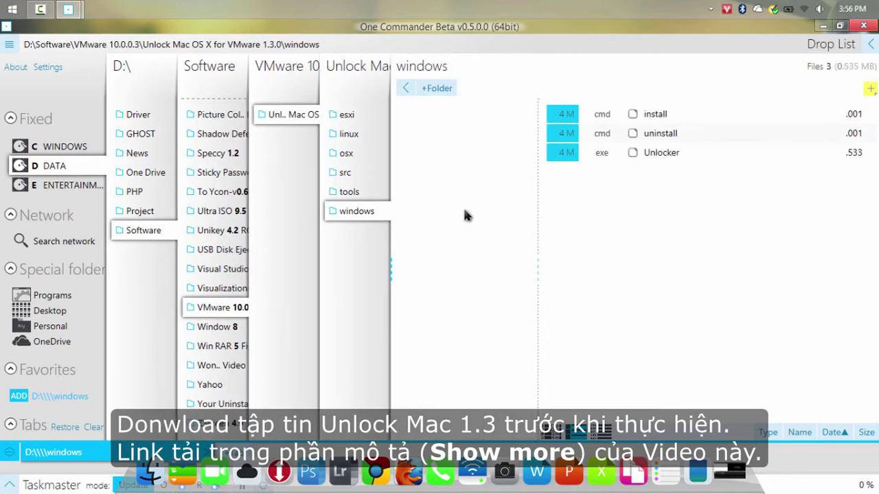
Run the unlocker's install script as administrator, then close One Commander
click(711, 114)
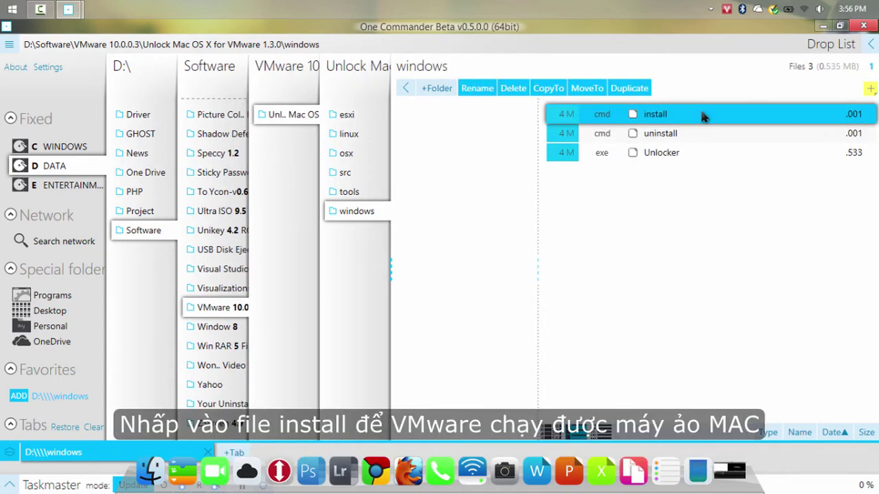
right_click(694, 115)
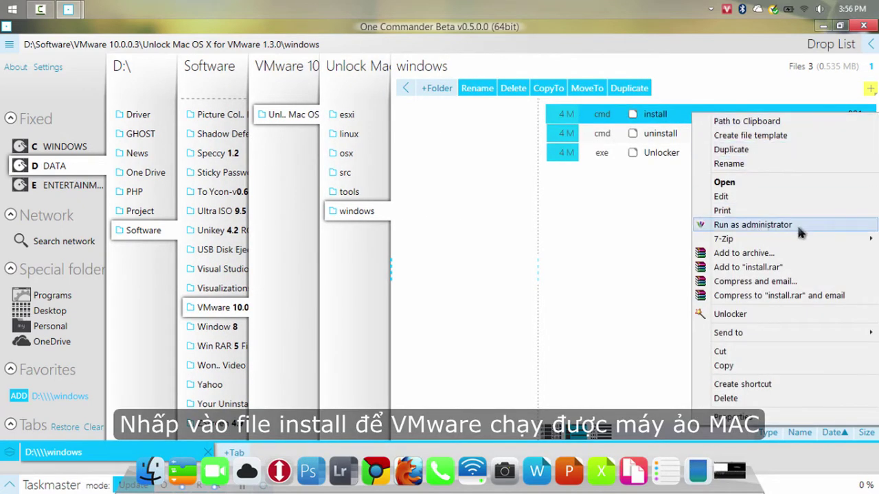
click(753, 225)
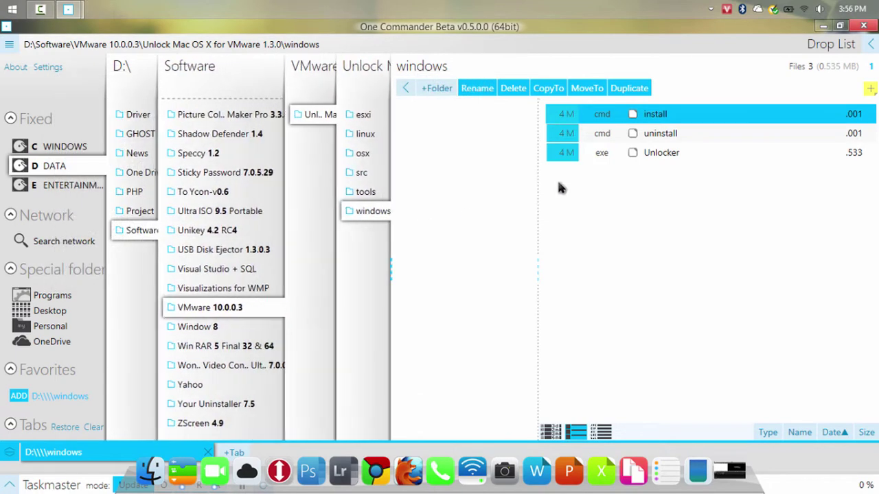
click(863, 26)
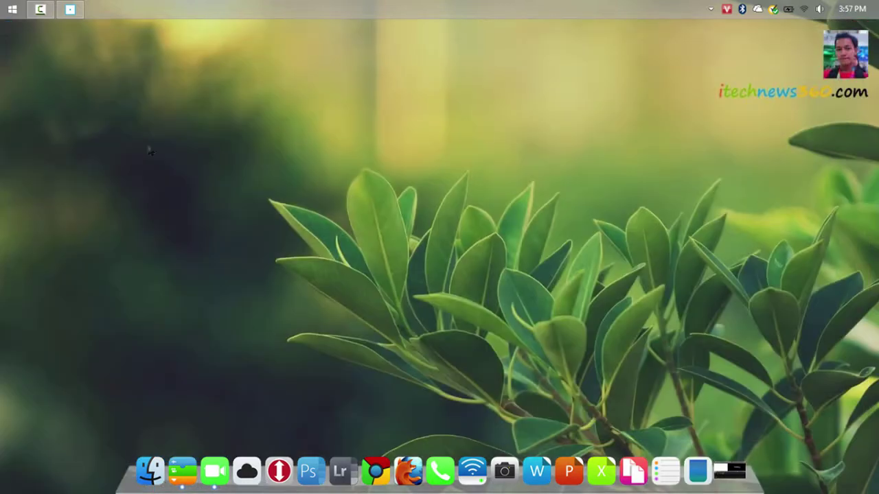
Refresh the desktop and launch VMware Workstation
right_click(133, 150)
click(210, 185)
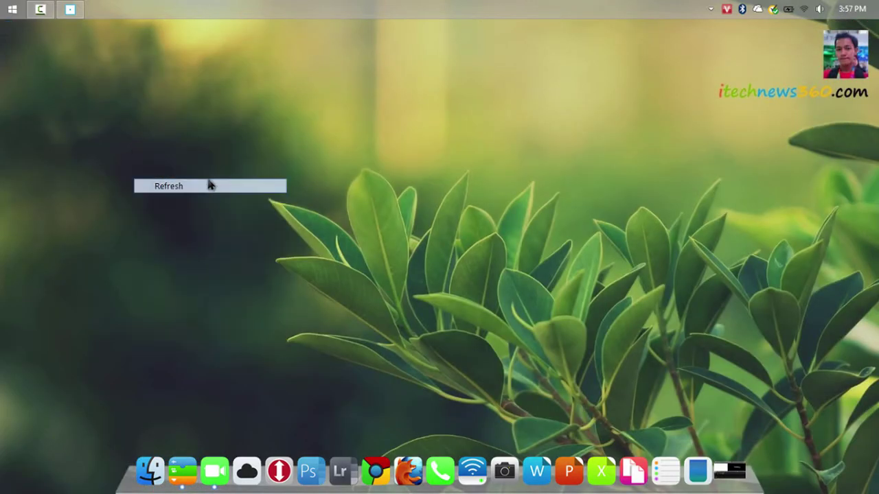
click(279, 471)
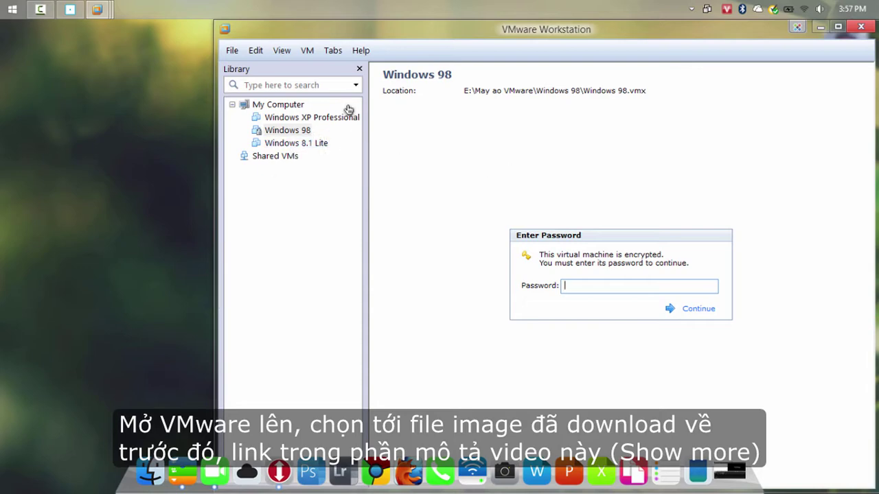
Open Mac OS X 10.10 Yosemite 10.10.vmx from E:\May ao VMware\Mac OS X Yosemite
click(232, 51)
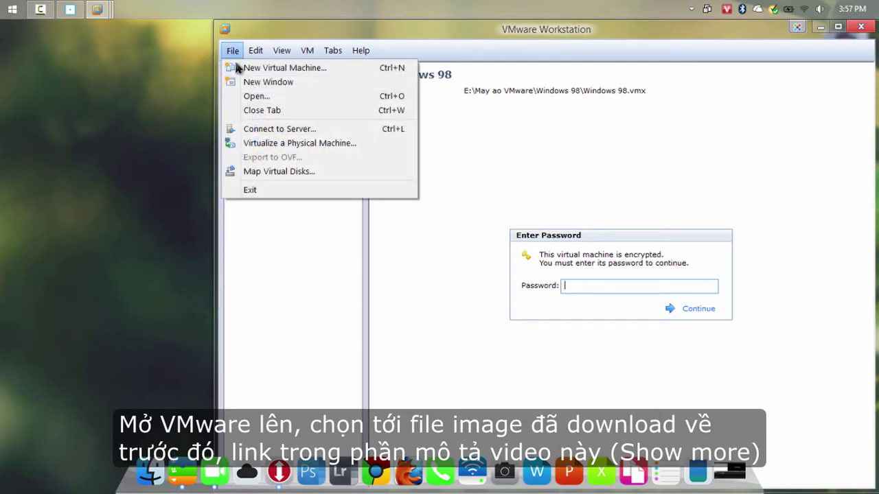
click(347, 95)
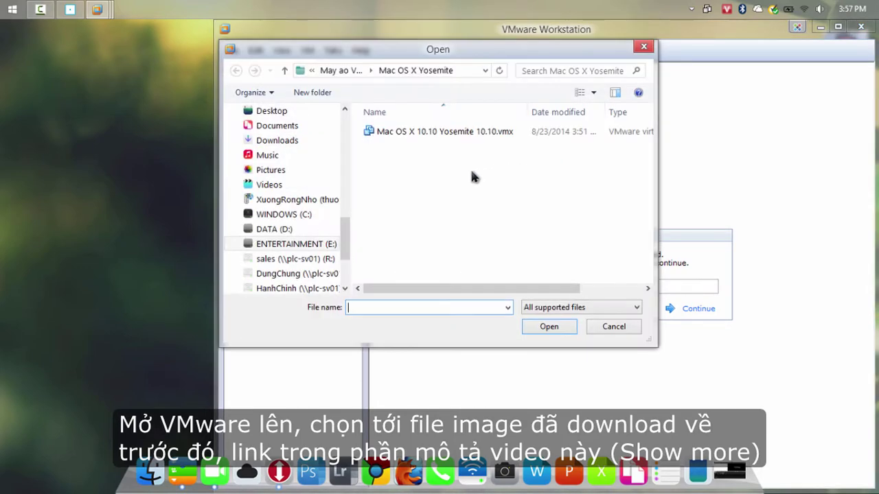
click(316, 244)
double_click(398, 162)
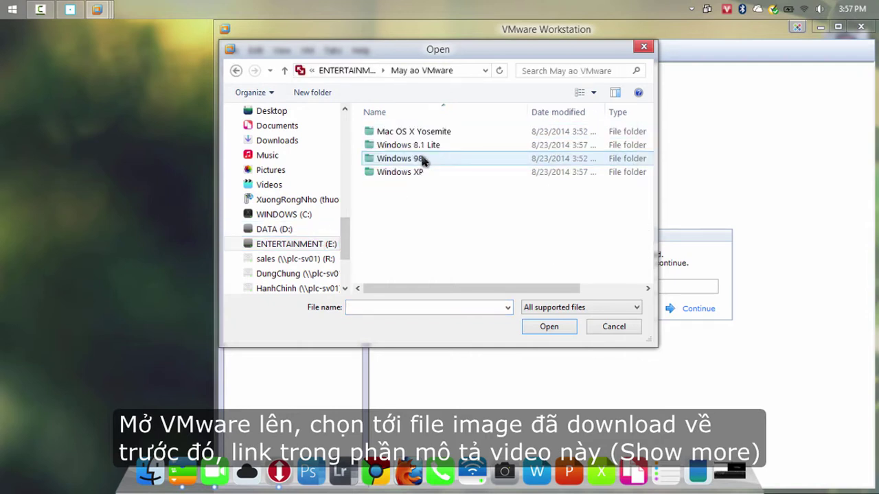
double_click(481, 132)
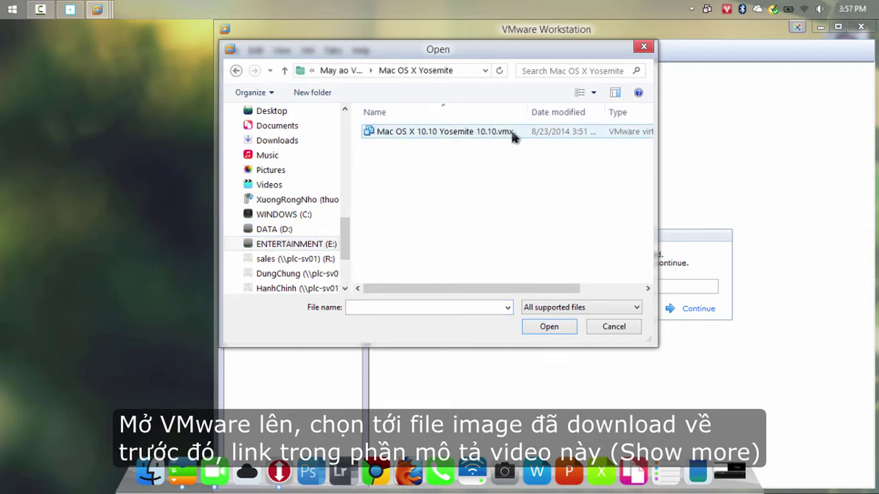
click(491, 134)
click(549, 327)
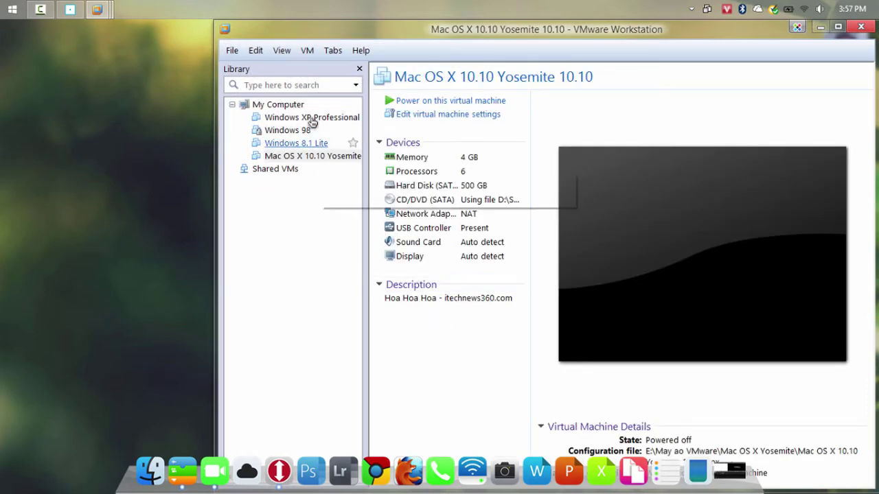
Hide the library and review the virtual machine's 4096 MB memory setting
click(359, 69)
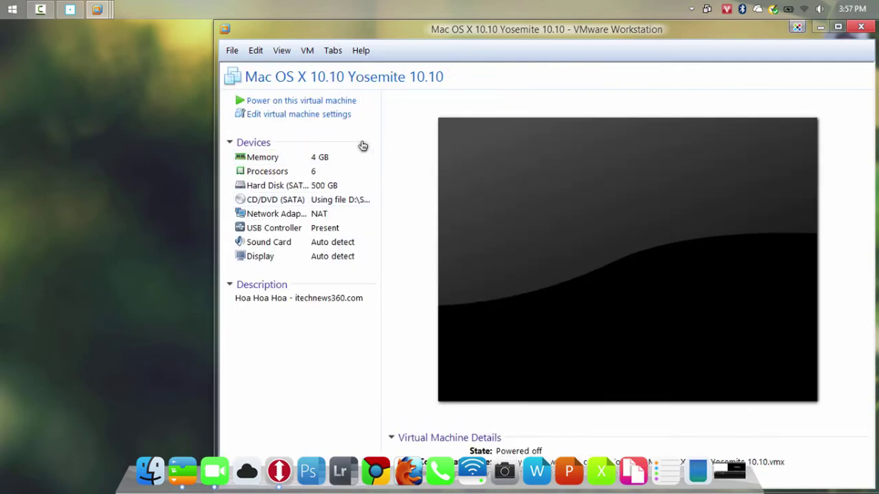
click(278, 159)
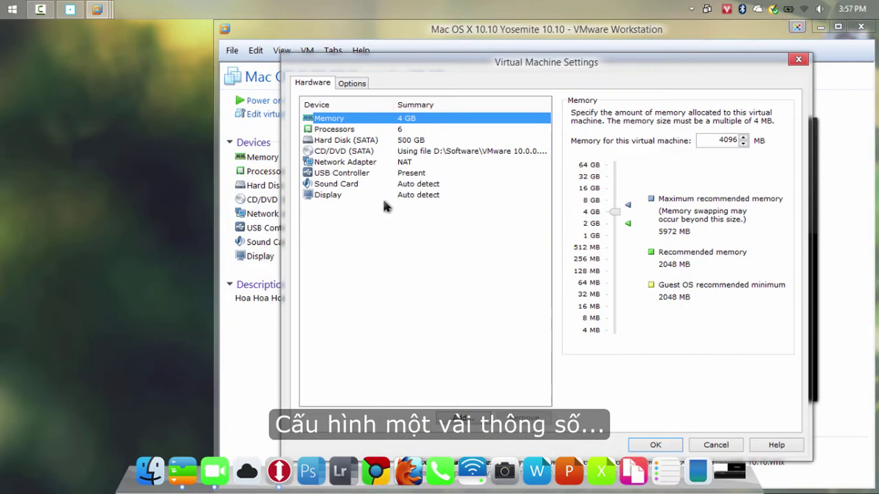
double_click(717, 141)
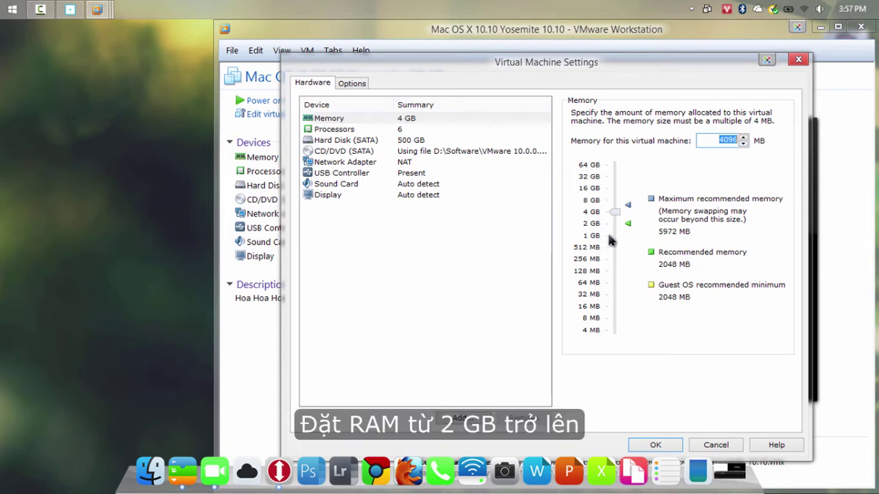
Keep the processors at 2 with 3 cores per processor, for 6 cores
click(337, 131)
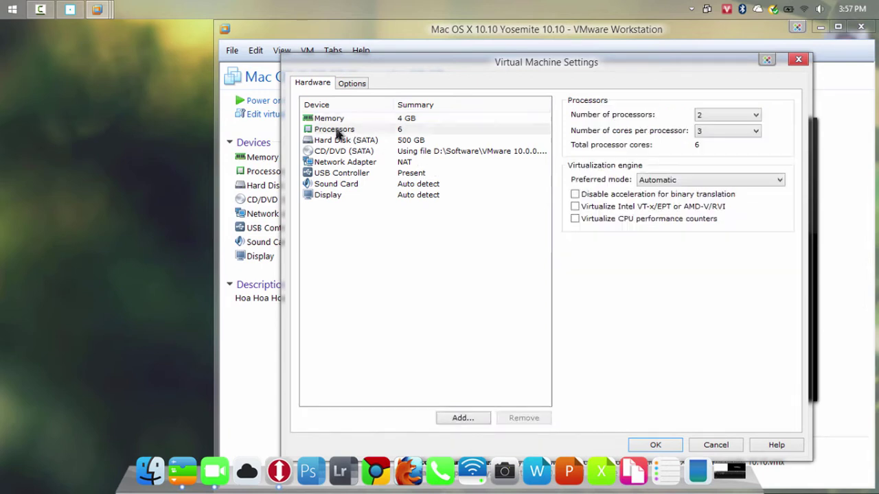
click(717, 115)
click(721, 116)
click(720, 132)
click(721, 132)
click(704, 131)
click(705, 153)
click(710, 131)
click(712, 161)
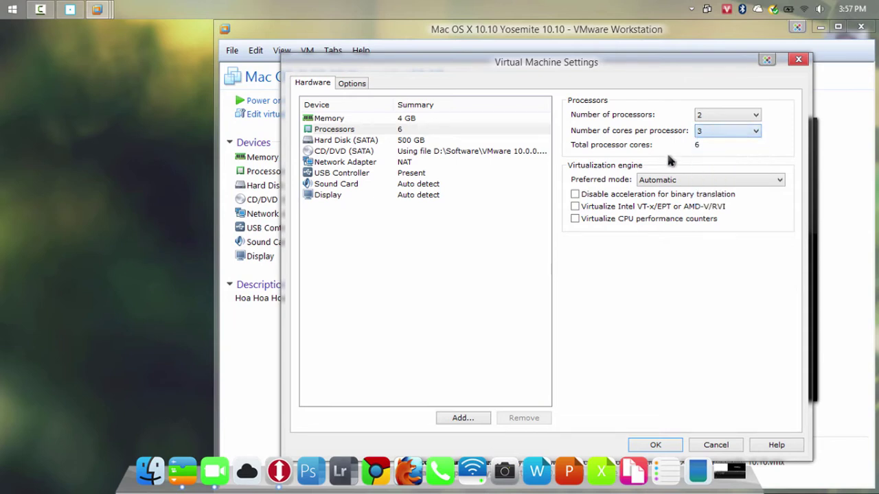
Select the CD/DVD (SATA) drive and browse for a new ISO image
click(354, 140)
click(344, 152)
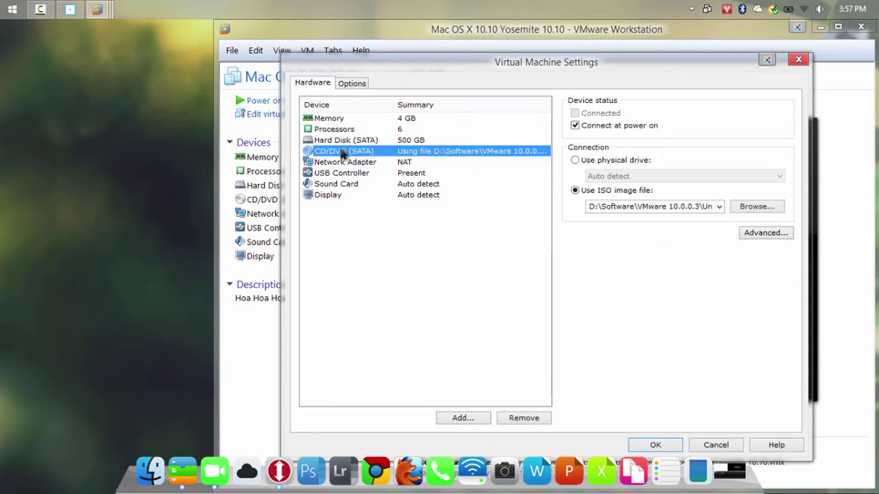
click(345, 142)
click(345, 152)
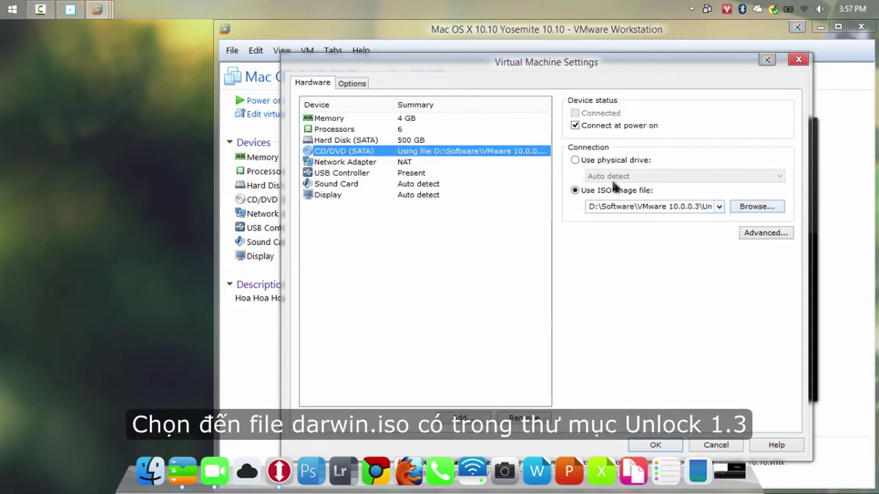
click(335, 163)
click(341, 151)
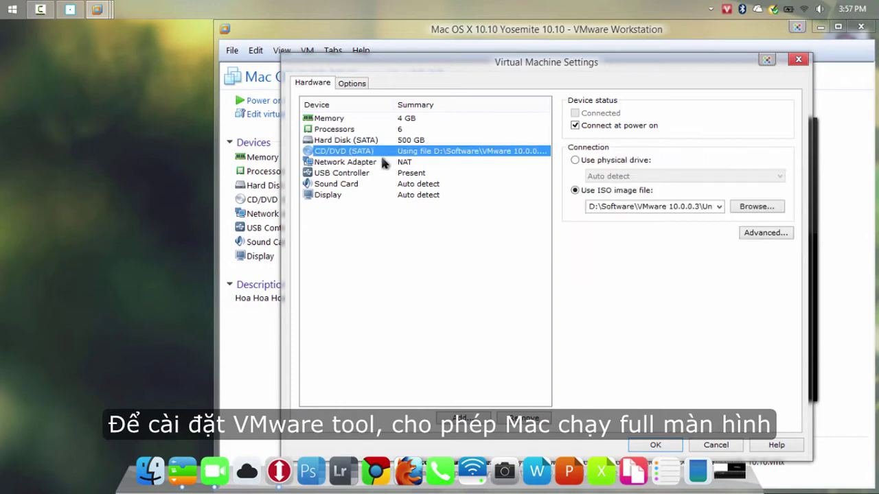
click(755, 207)
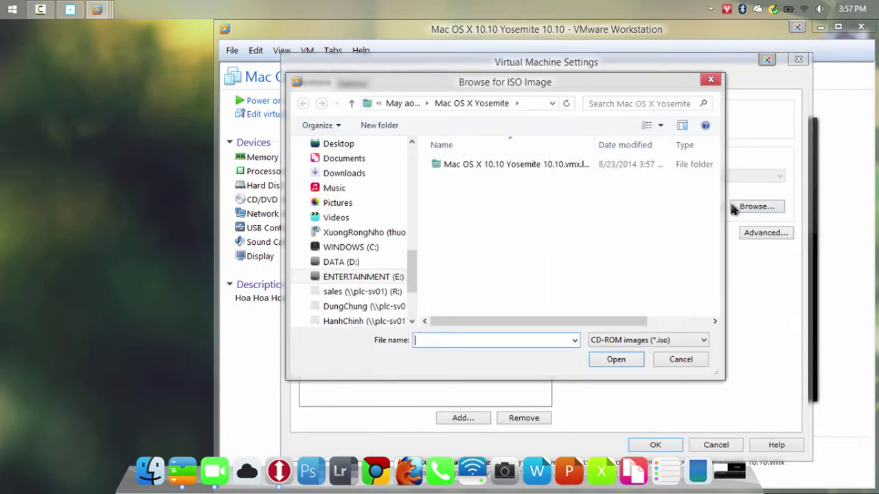
Use darwin.iso from D:\Software\VMware 10.0.0.3\Unlock Mac OS X for VMware 1.3.0\tools as the CD/DVD image
click(361, 264)
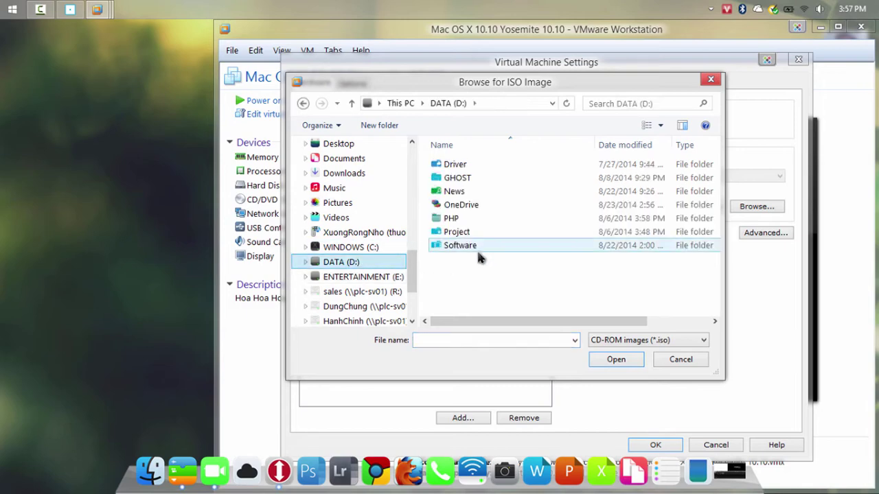
double_click(520, 246)
scroll(518, 275, down, 4)
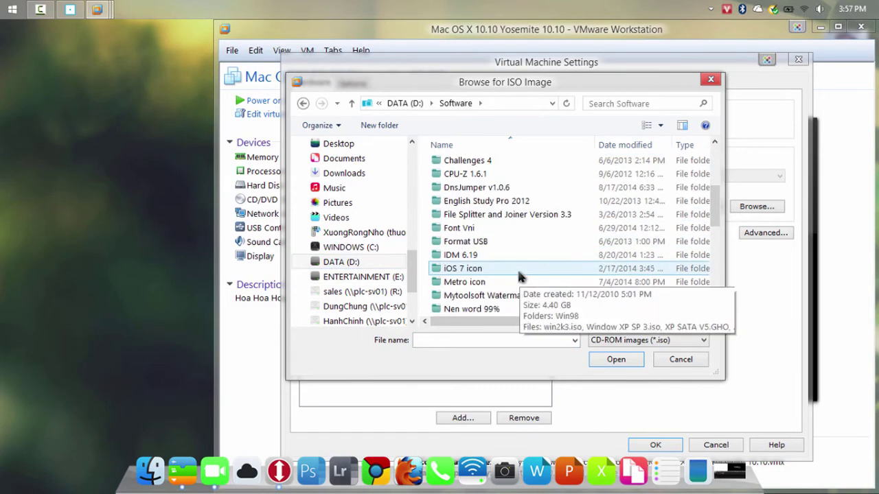
scroll(509, 269, down, 3)
scroll(506, 255, down, 4)
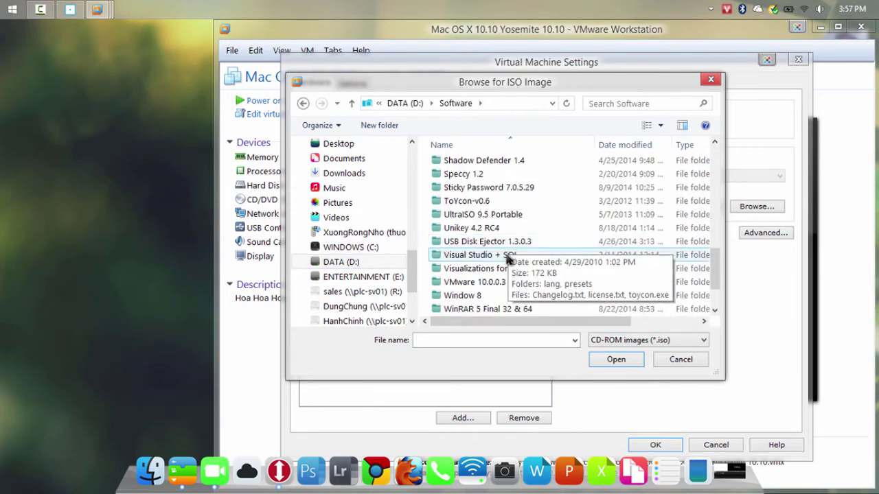
double_click(498, 243)
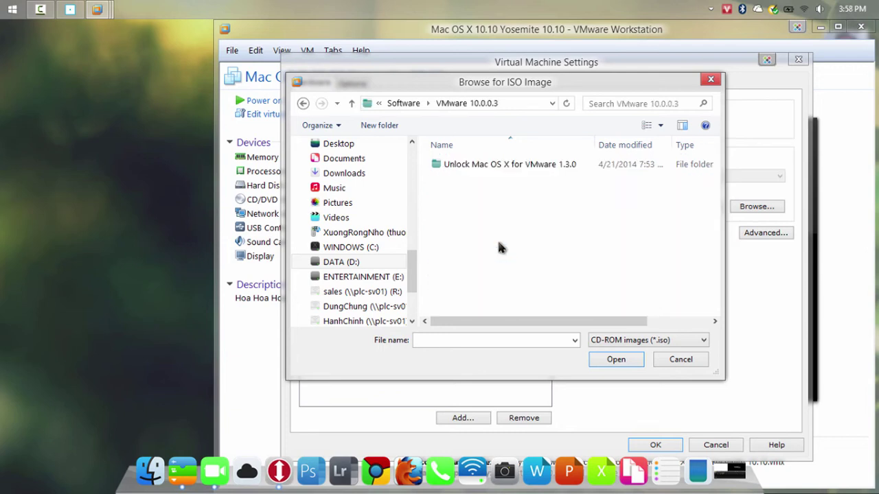
double_click(499, 166)
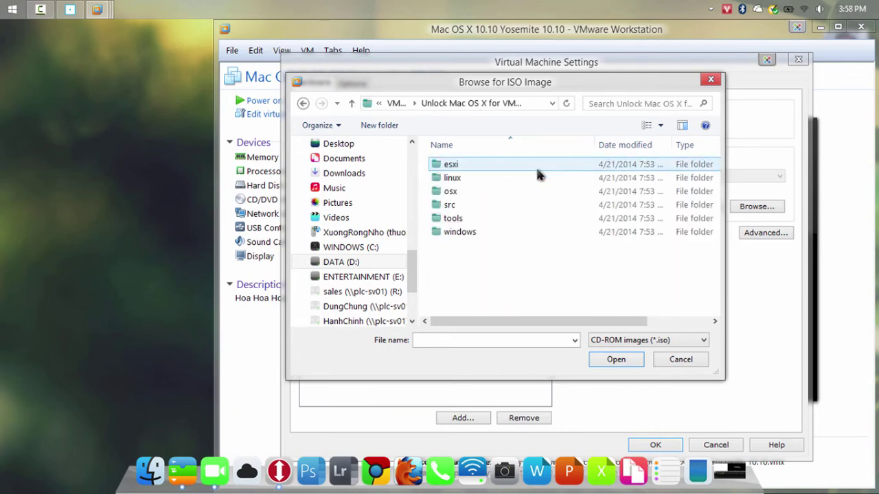
double_click(500, 217)
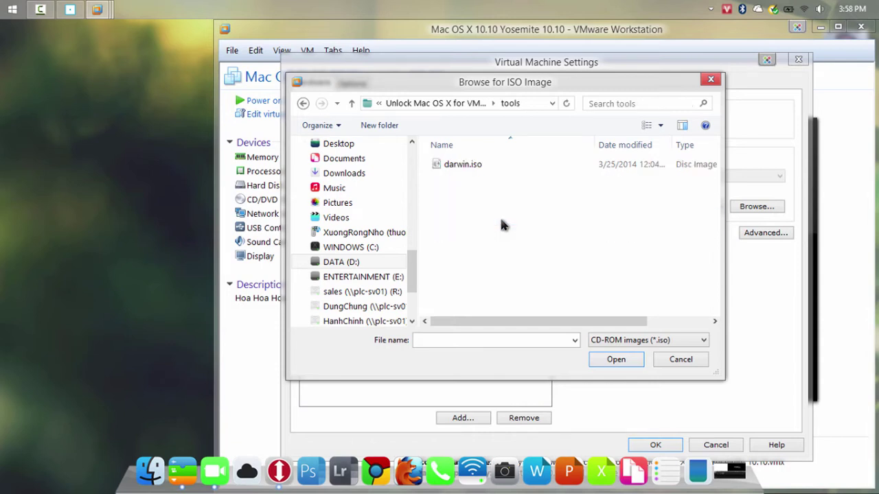
click(503, 168)
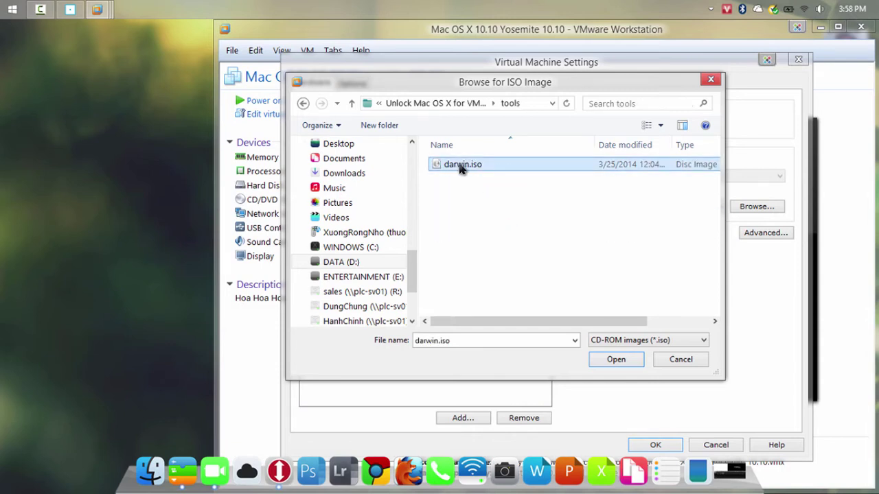
click(599, 357)
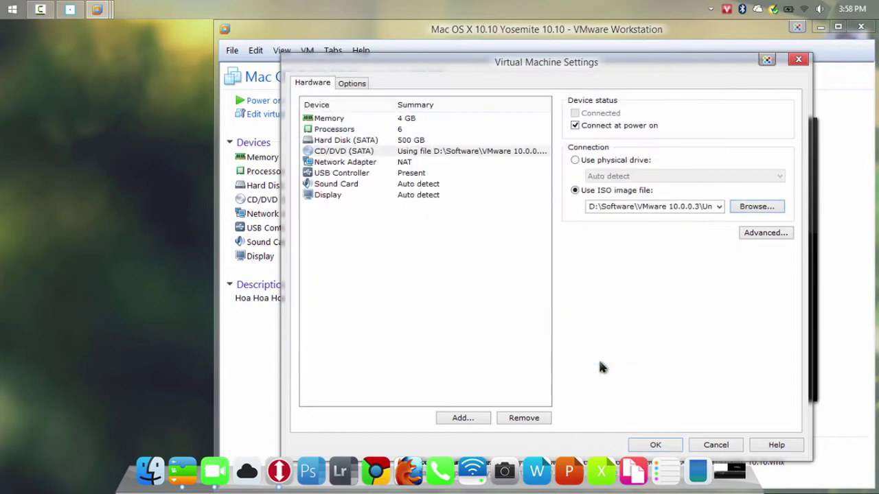
Review the network, USB, sound and display settings, then save the settings with OK
click(347, 165)
click(343, 173)
click(337, 185)
click(382, 197)
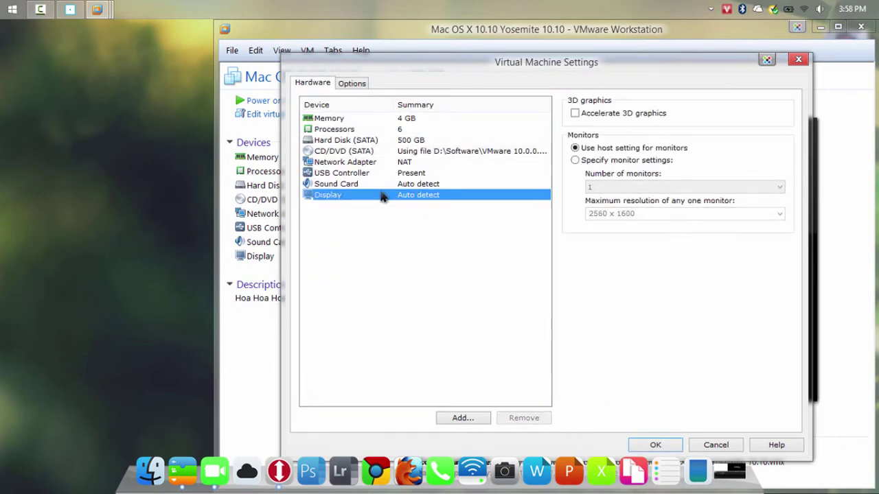
click(655, 445)
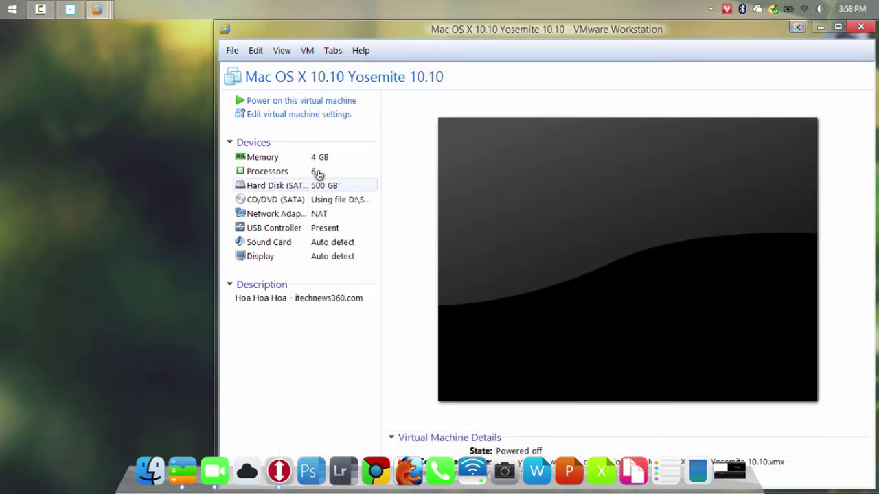
Power on the Yosemite virtual machine, answering 'I copied it'
click(276, 101)
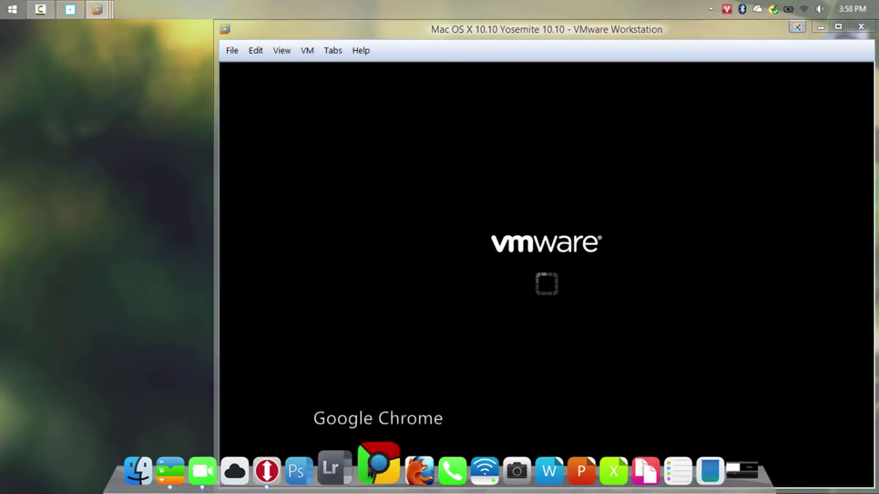
right_click(376, 469)
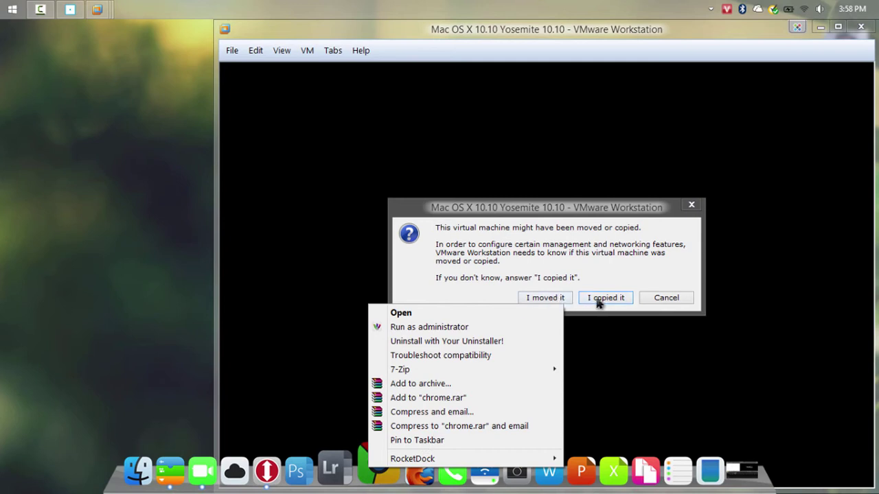
click(605, 299)
Set the Windows dock to AutoHide and maximize the VMware window
right_click(374, 471)
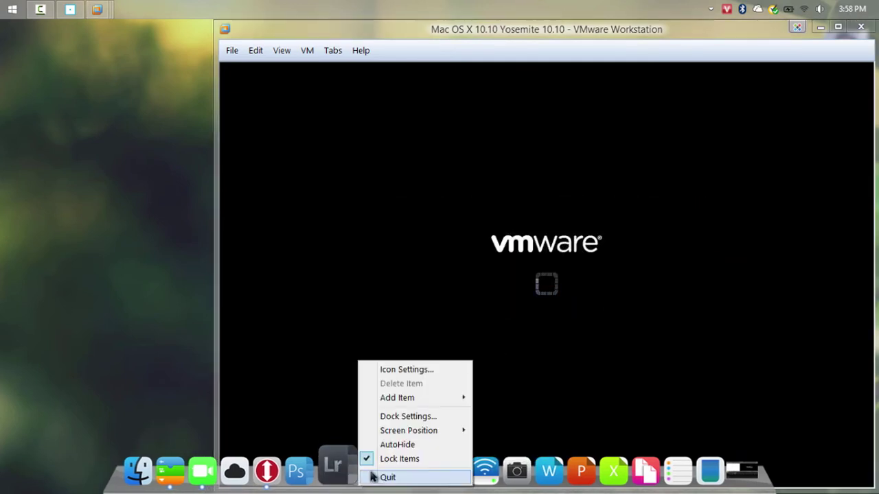
click(395, 444)
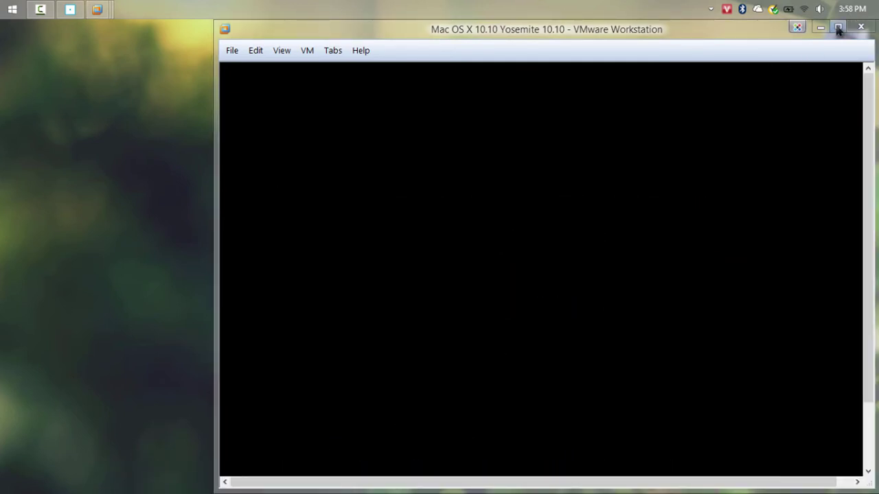
click(838, 27)
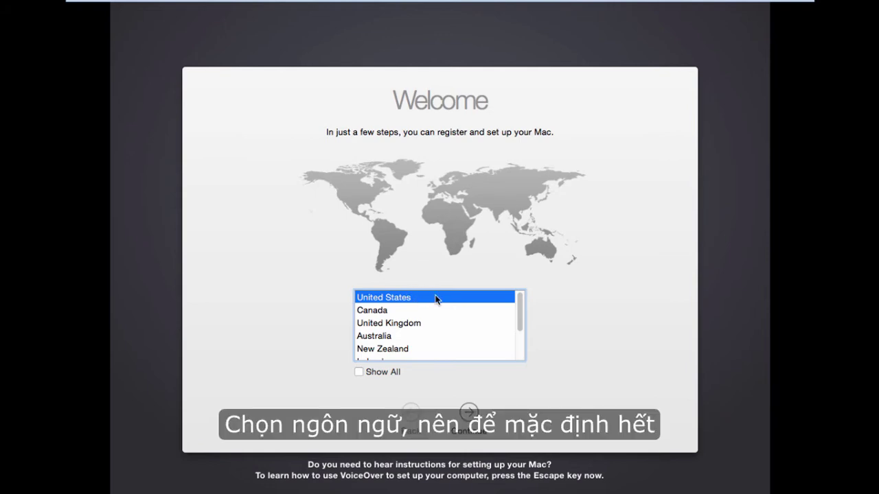
Keep United States and the U.S. keyboard, and skip transferring information
click(473, 415)
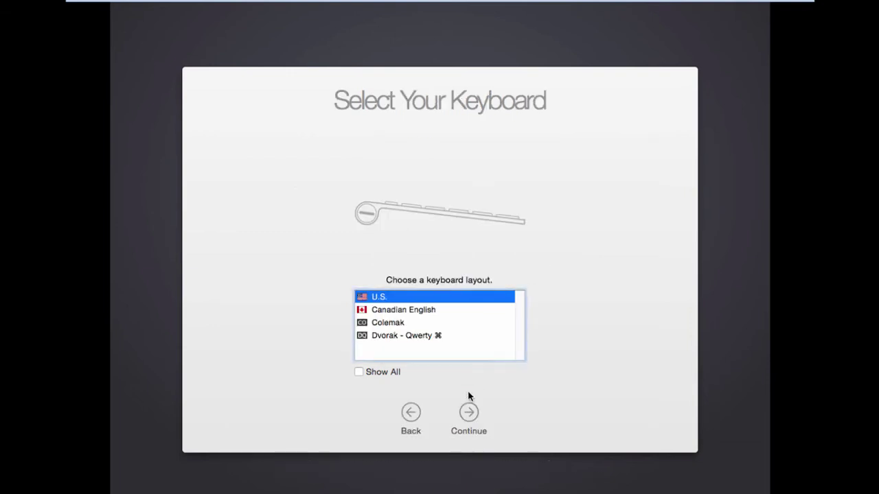
click(477, 414)
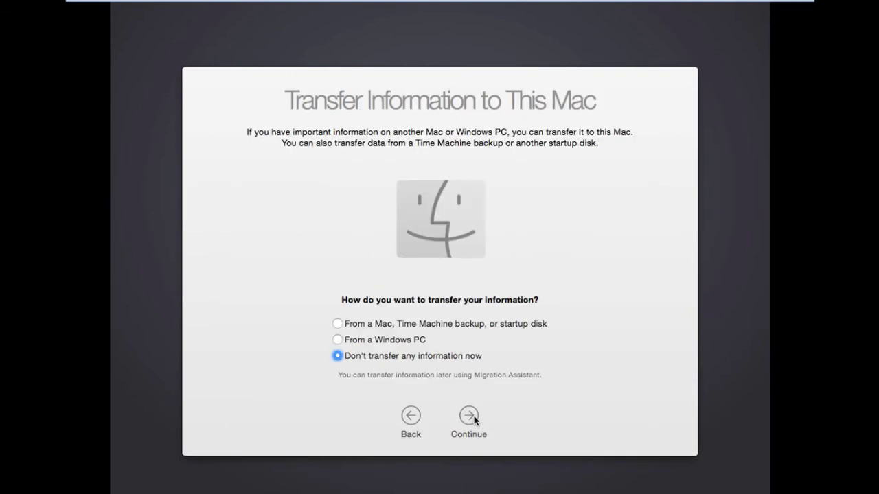
click(472, 417)
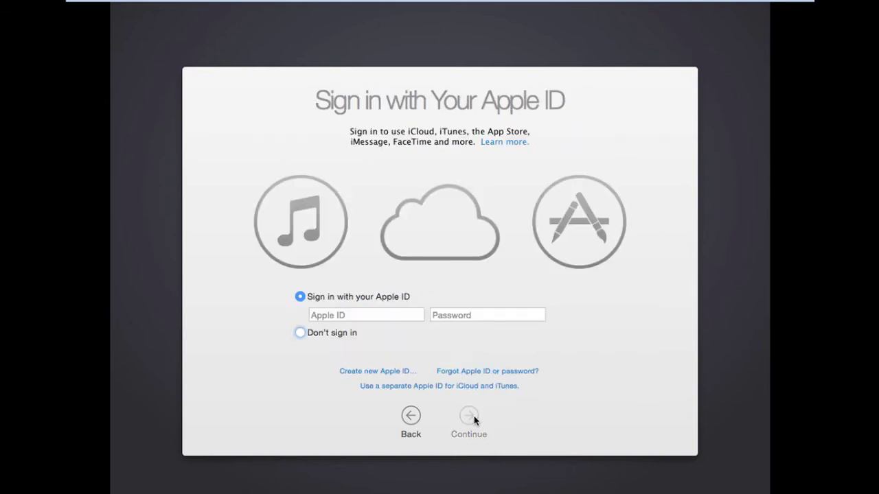
Skip Apple ID sign-in and agree to the OS X licence terms
click(359, 338)
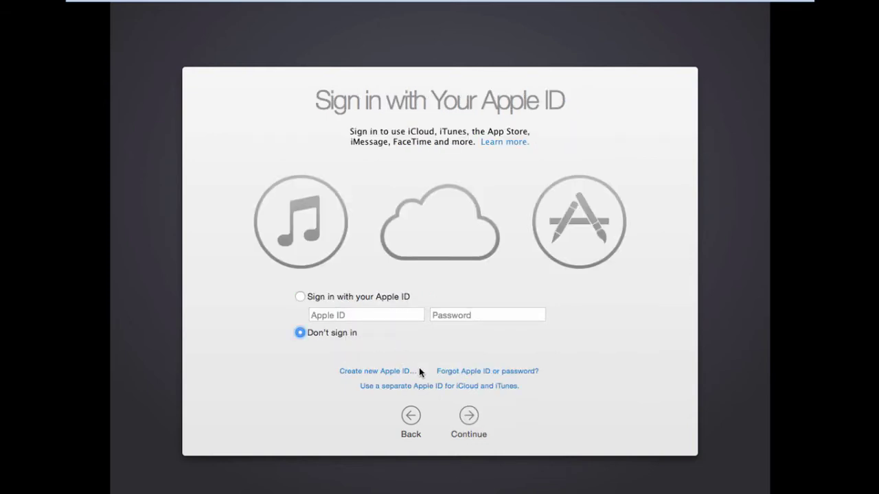
click(468, 416)
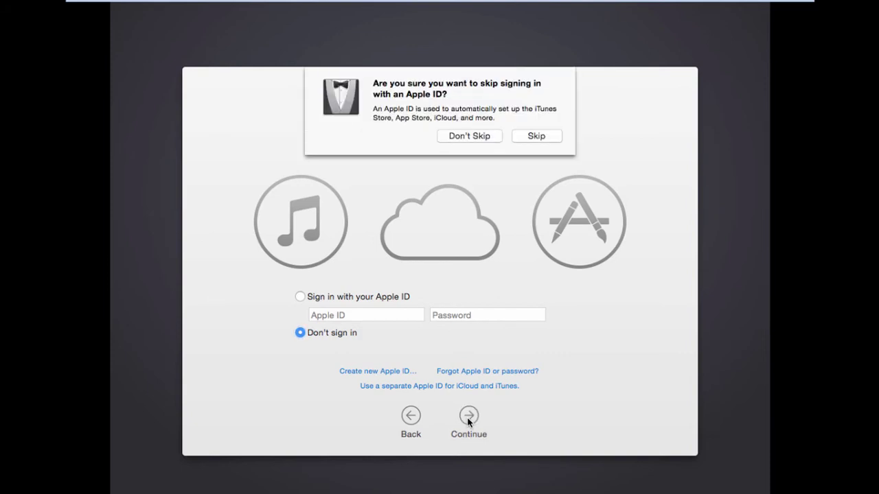
click(545, 138)
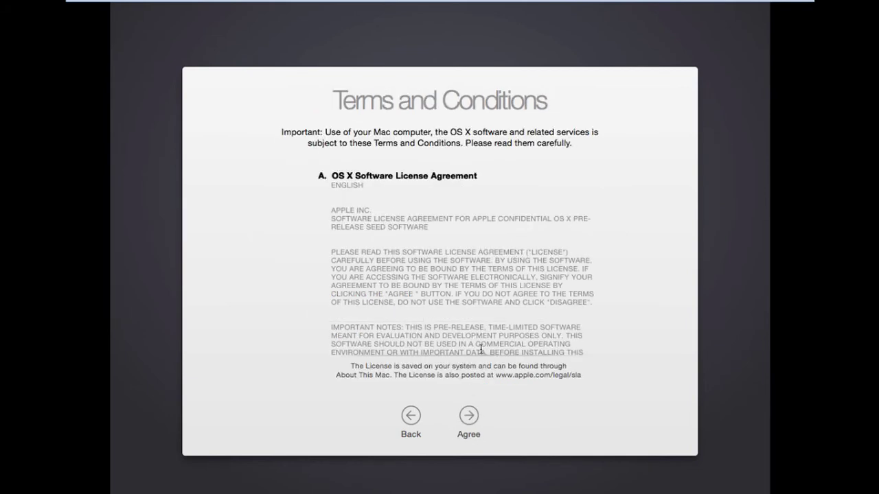
click(470, 416)
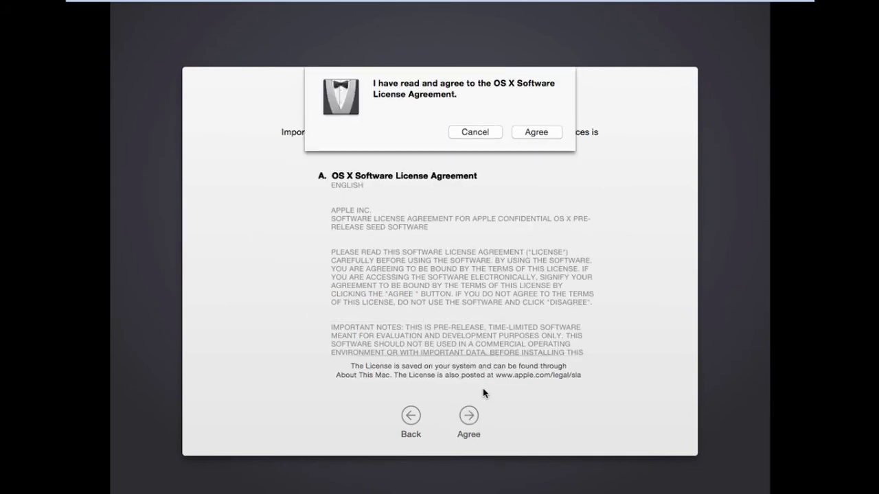
key(Return)
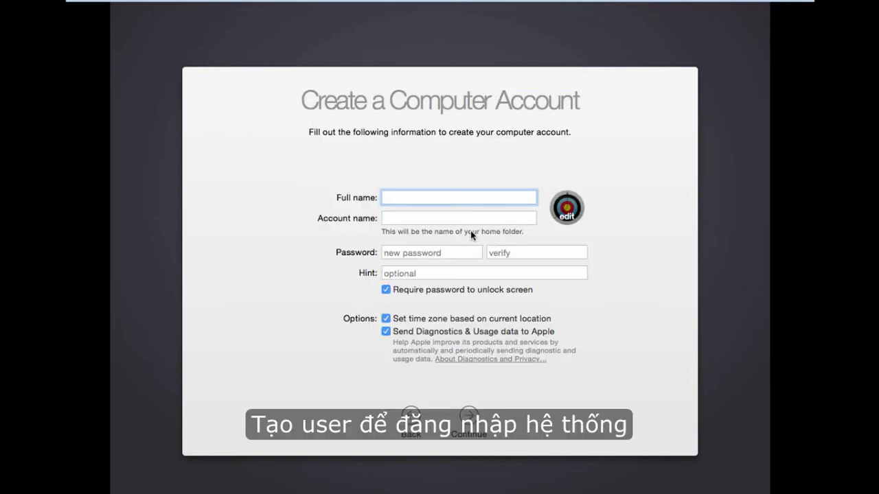
Enter the user's full name, the account password, its verification and a password hint
text(Hoa Hoa Hoa)
click(421, 253)
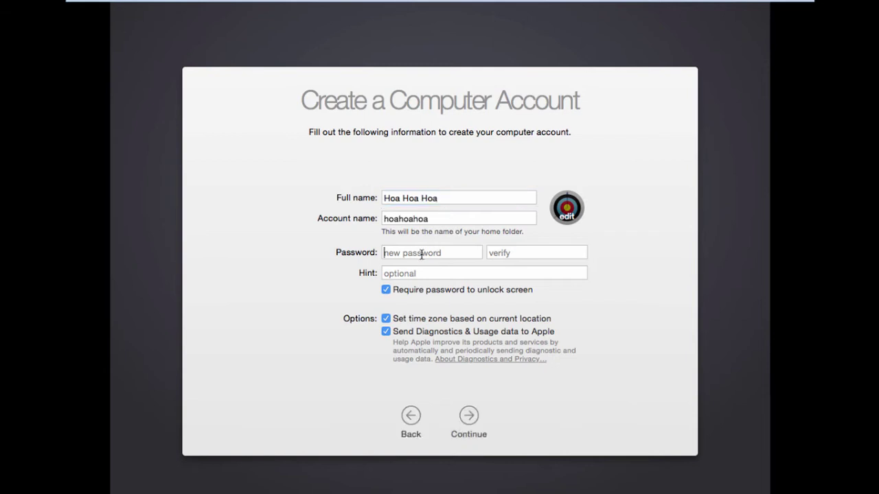
text(12345)
key(Tab)
text(123)
key(Tab)
text(m)
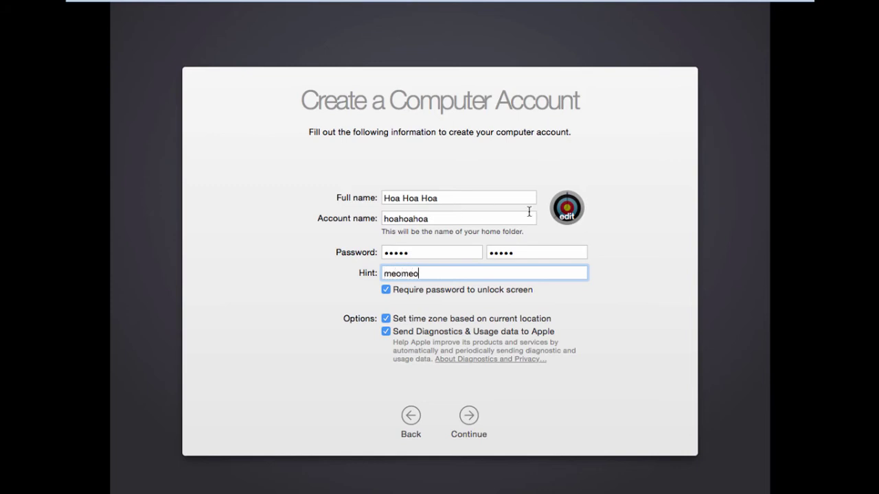
Choose the dandelion account picture and create the account
click(569, 216)
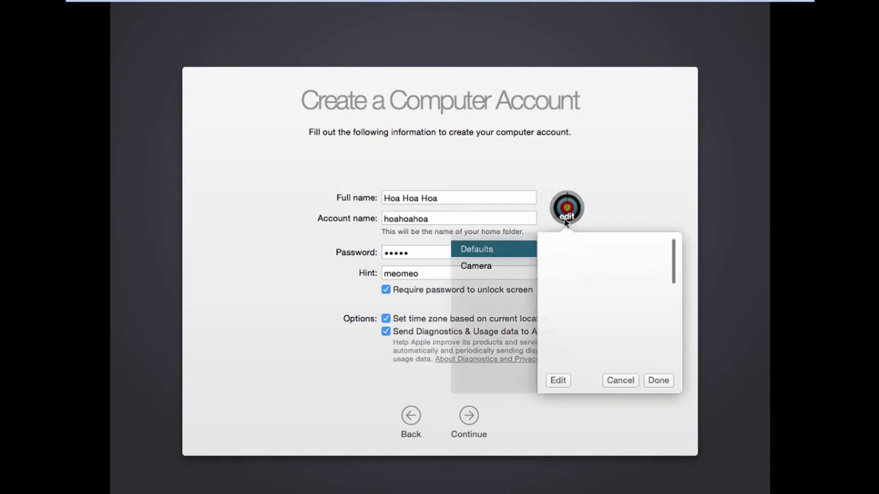
click(608, 302)
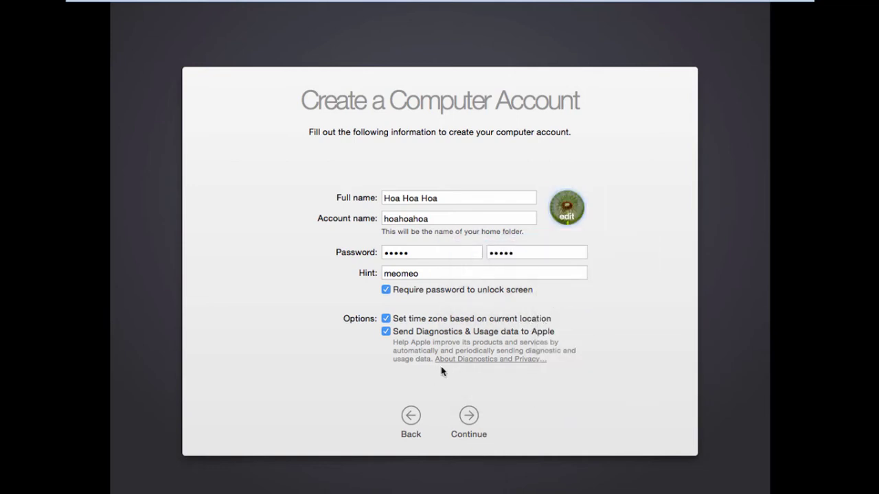
click(469, 415)
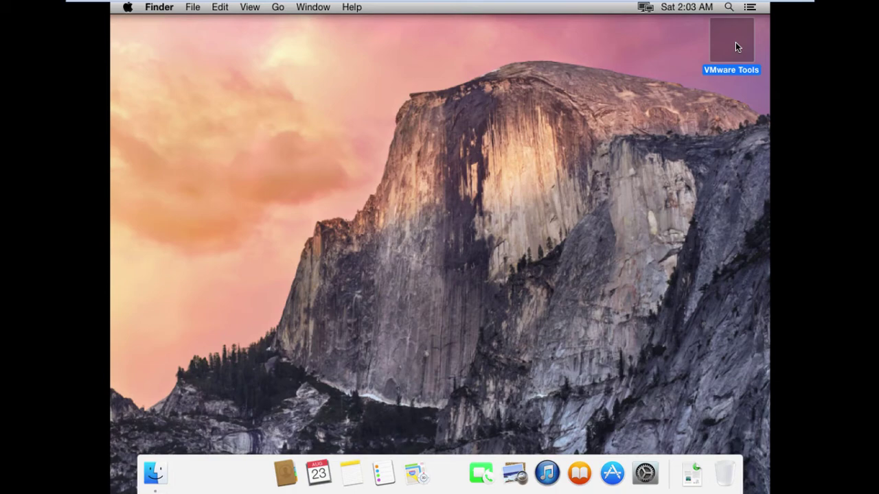
Install VMware Tools from its disc onto the Yosemite volume, authorizing with the account password, then restart
double_click(734, 43)
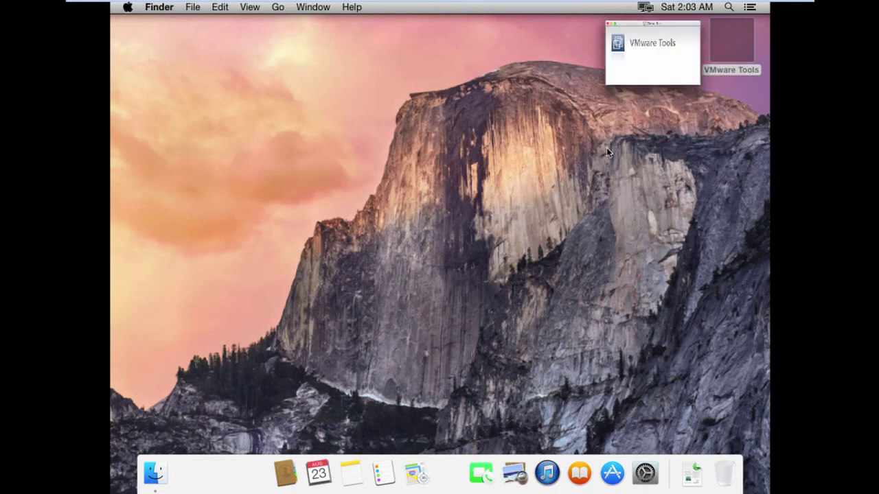
click(273, 149)
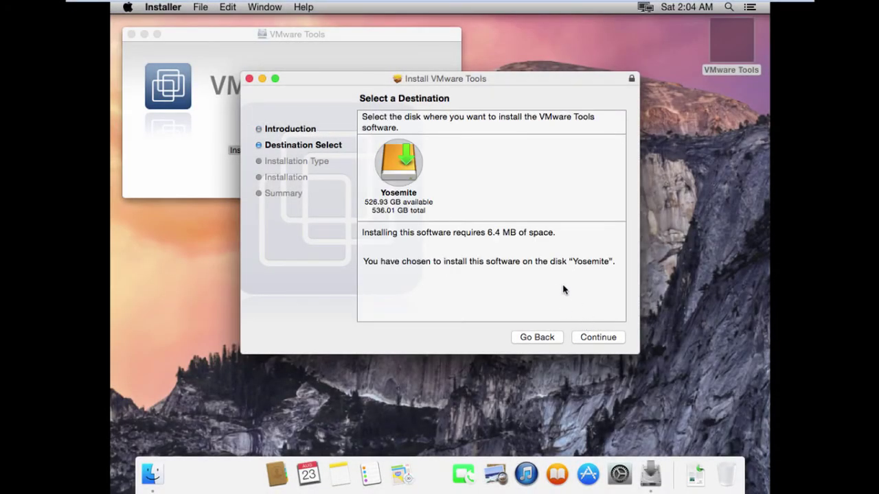
click(589, 338)
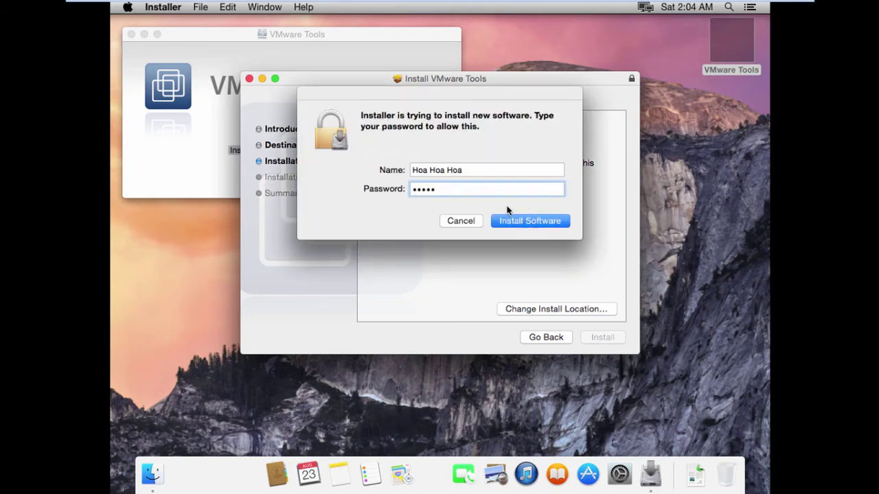
click(513, 218)
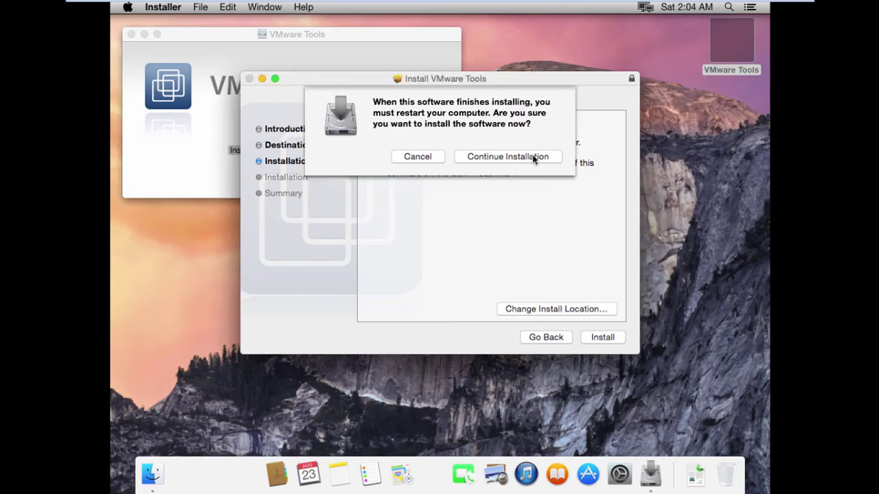
click(536, 157)
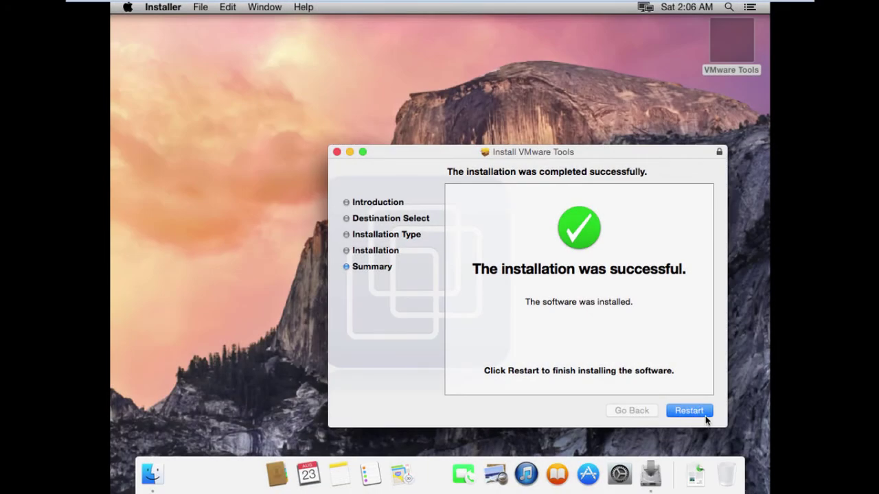
click(706, 416)
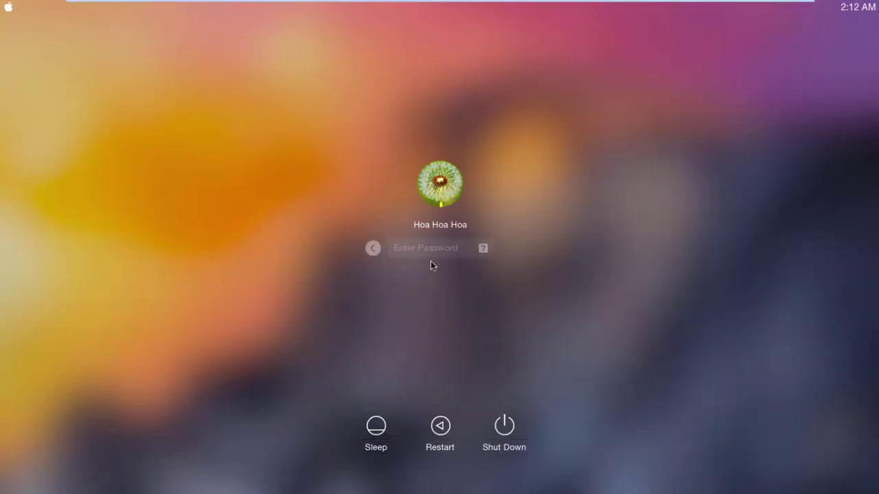
Log in to the Mac guest with the account password
text(*)
key(Return)
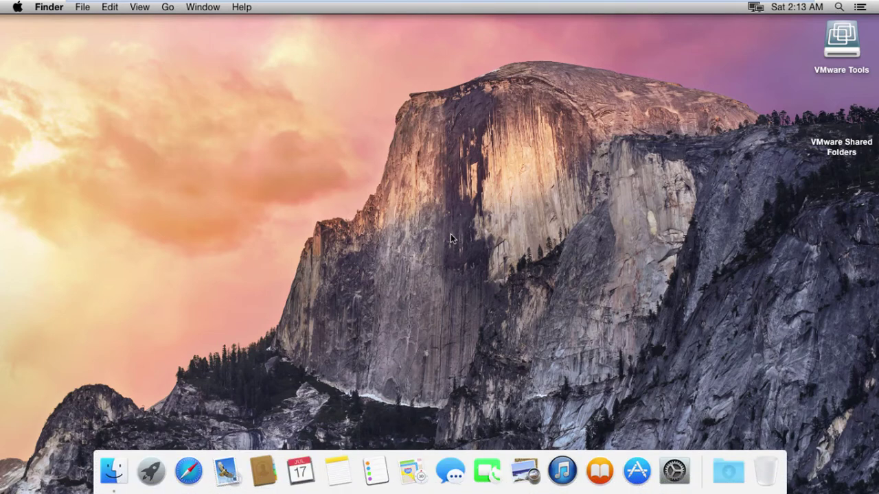
Clean up the arrangement of the desktop icons
right_click(312, 160)
right_click(218, 123)
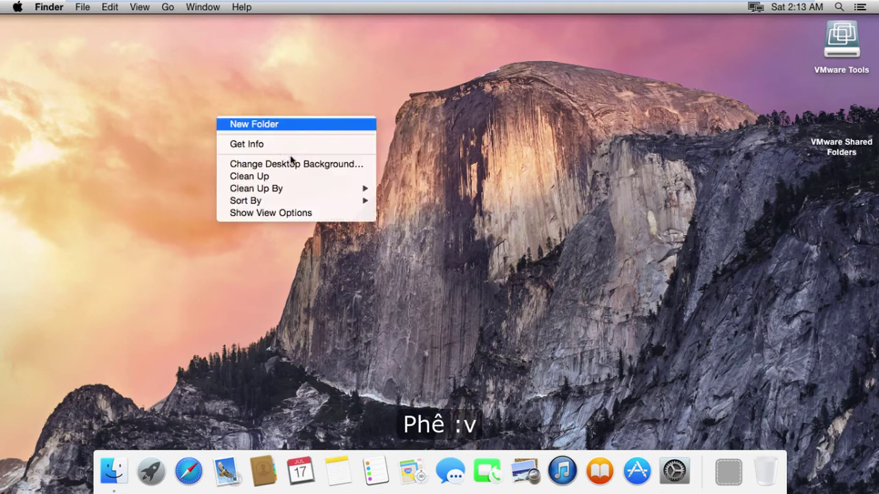
click(290, 176)
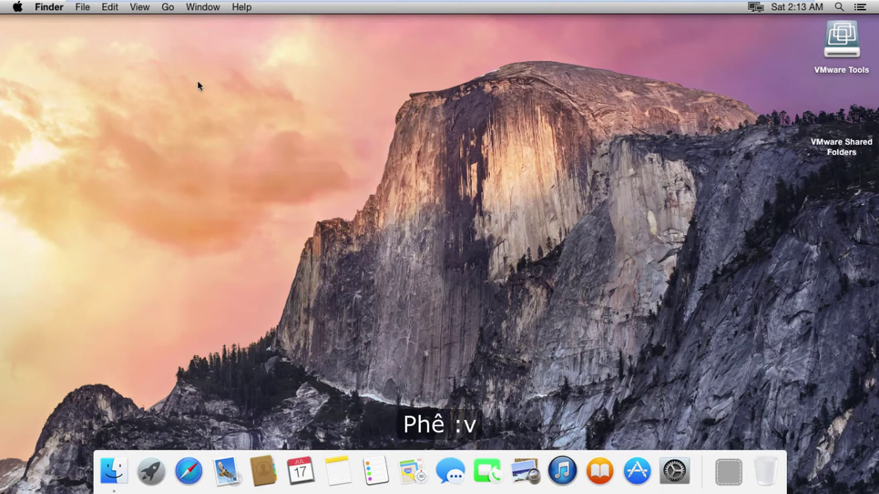
Eject the VMware Tools disc from the Computer location and close that Finder window
click(168, 7)
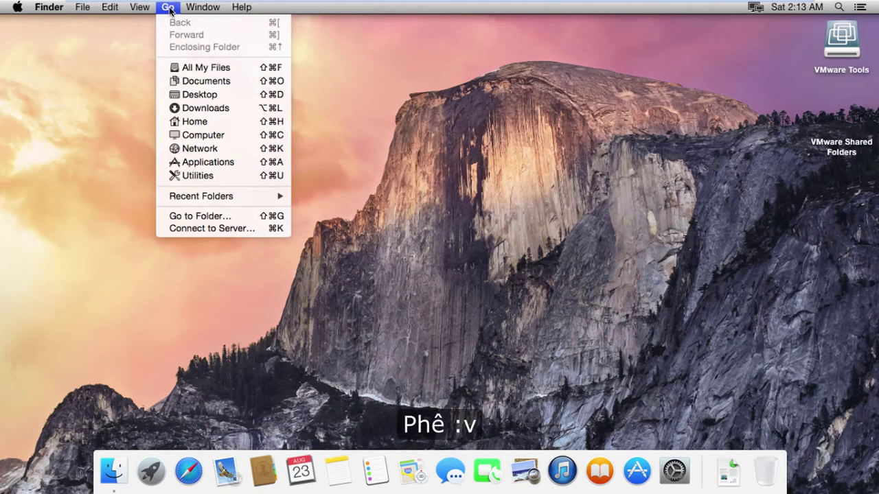
click(229, 137)
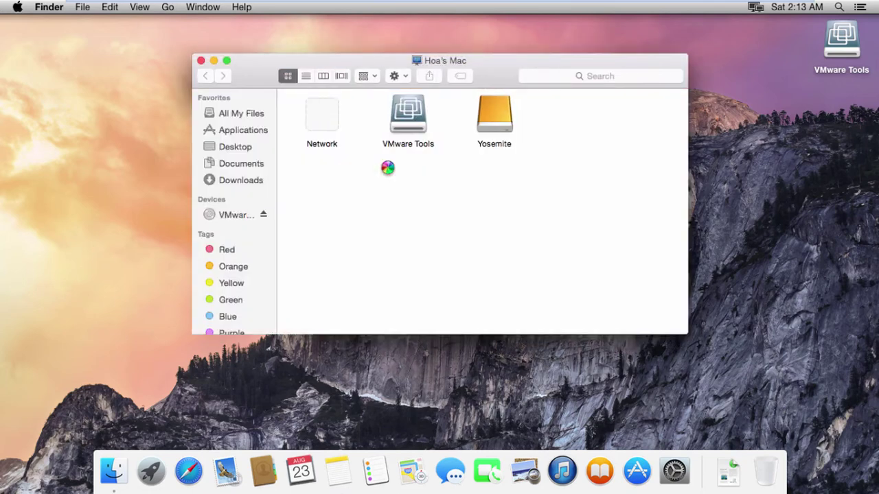
click(259, 215)
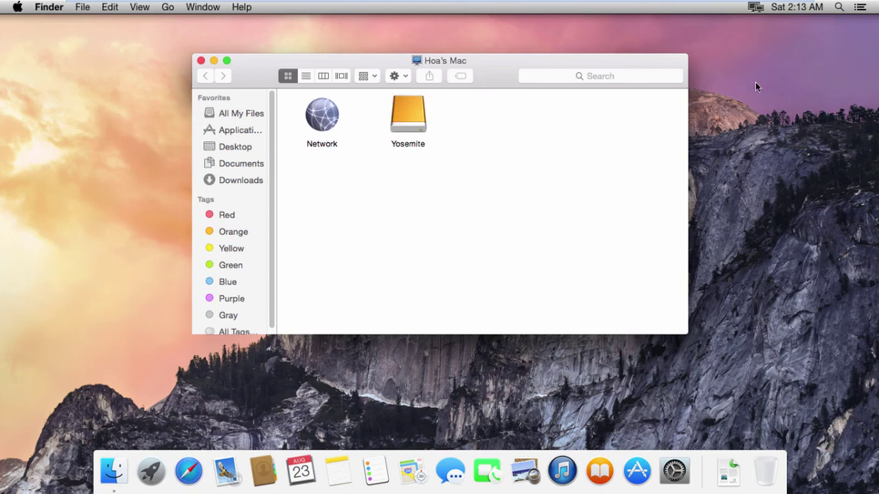
right_click(105, 177)
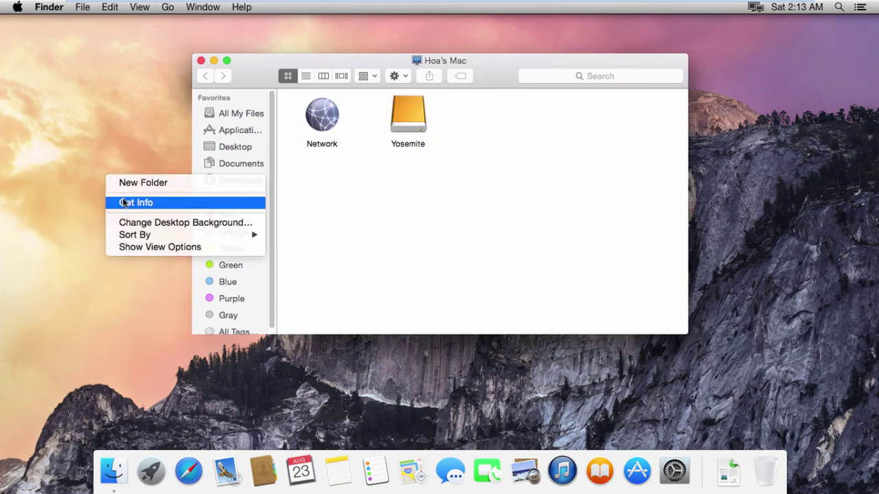
click(201, 63)
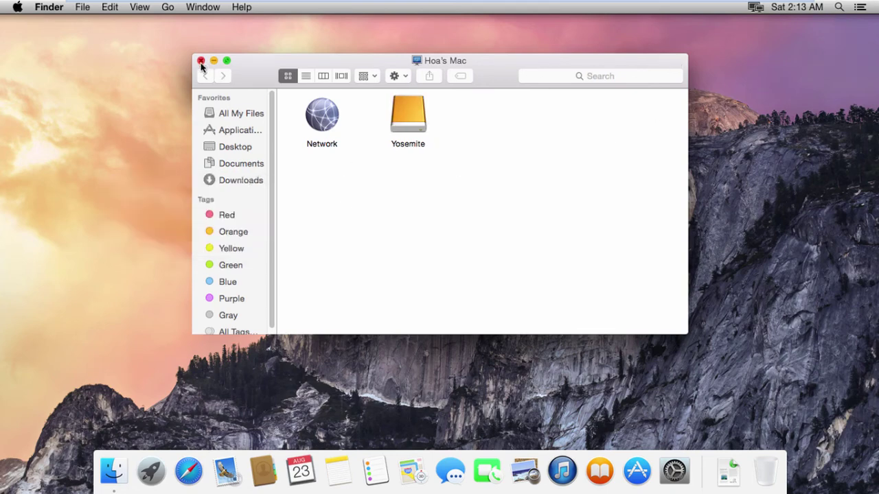
click(200, 62)
Bring up the About This Mac overview from the Apple menu
right_click(138, 108)
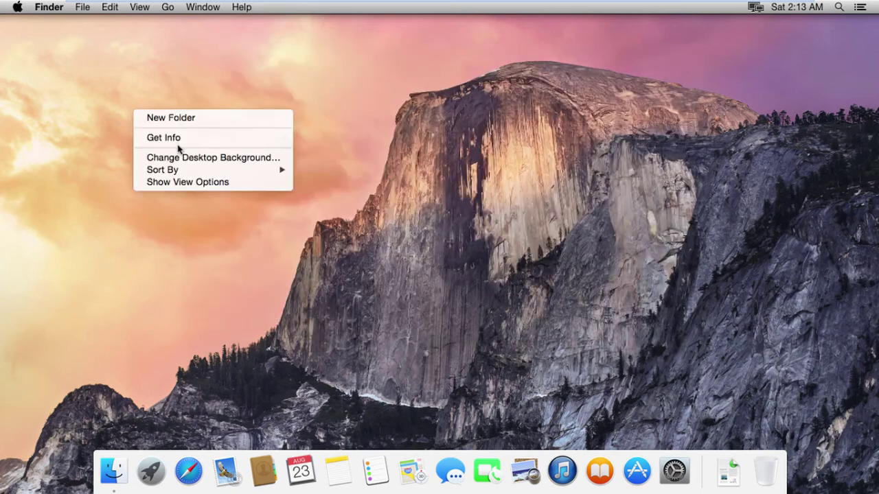
click(26, 36)
click(19, 7)
click(78, 26)
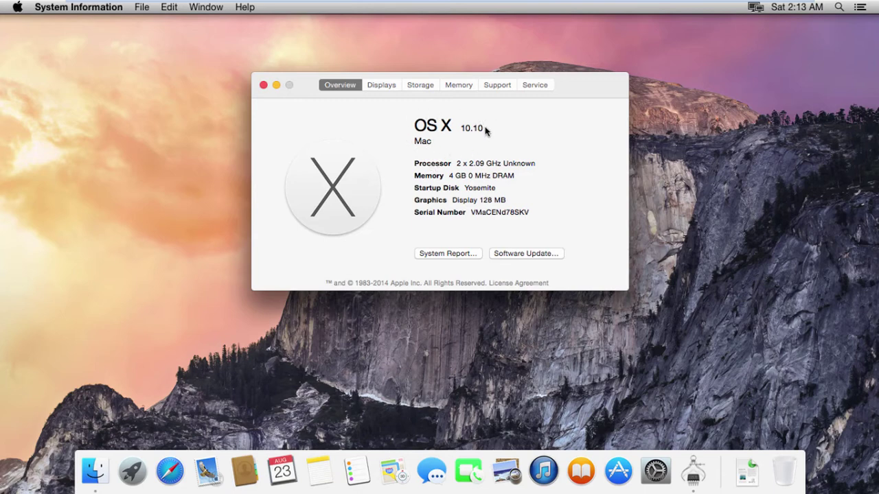
Toggle the OS X 10.10 version label to show build 14A238x, then back
click(471, 129)
click(473, 128)
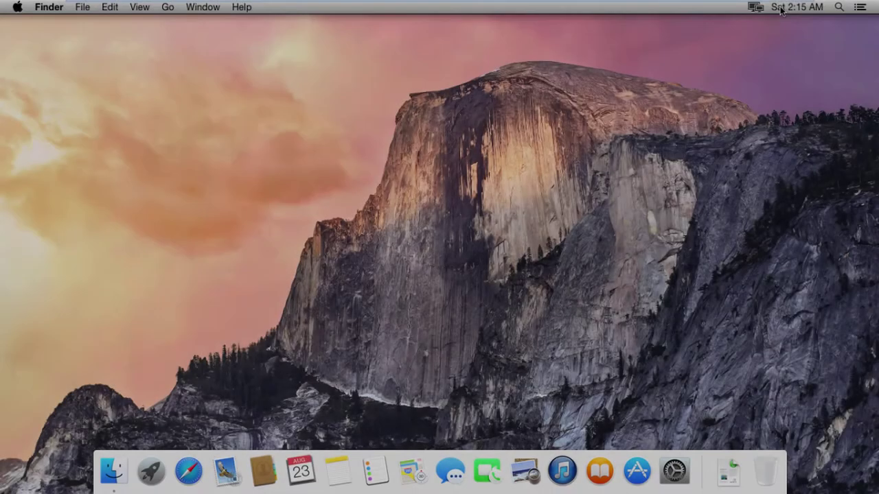
Set the Date & Time time zone to Indochina Time, Ho Chi Minh City, Vietnam
click(790, 8)
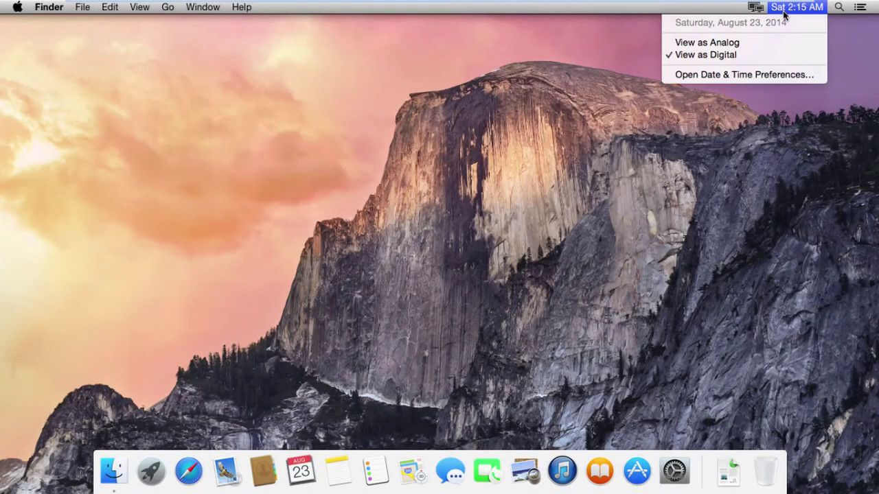
click(764, 76)
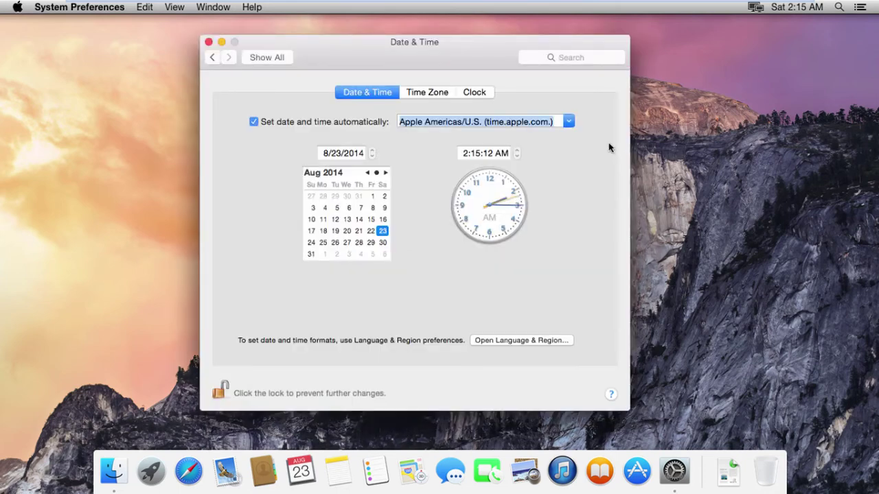
click(430, 95)
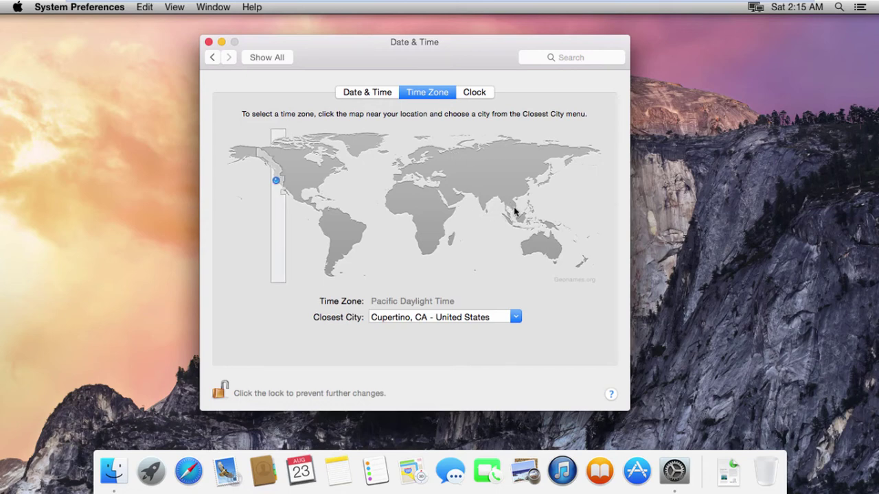
click(514, 206)
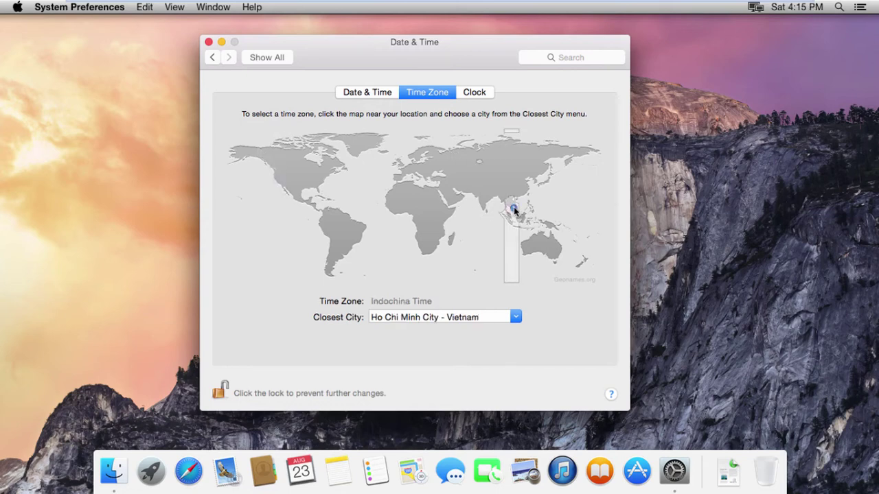
click(212, 57)
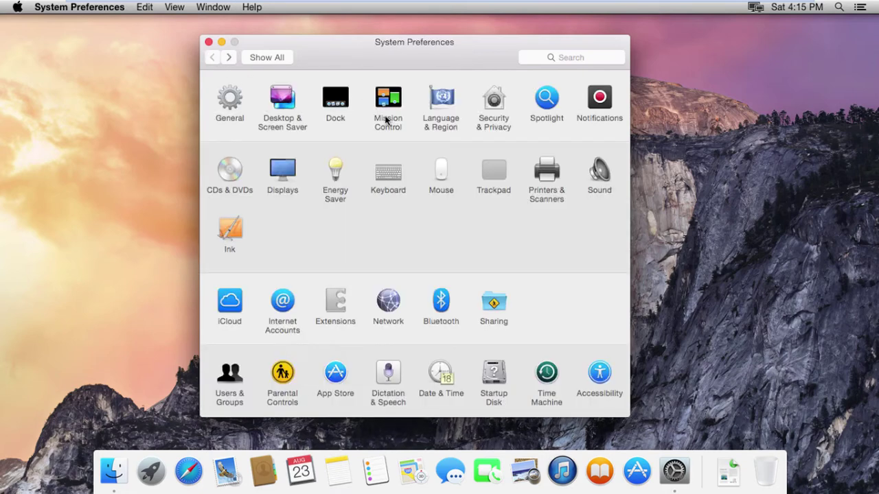
click(790, 8)
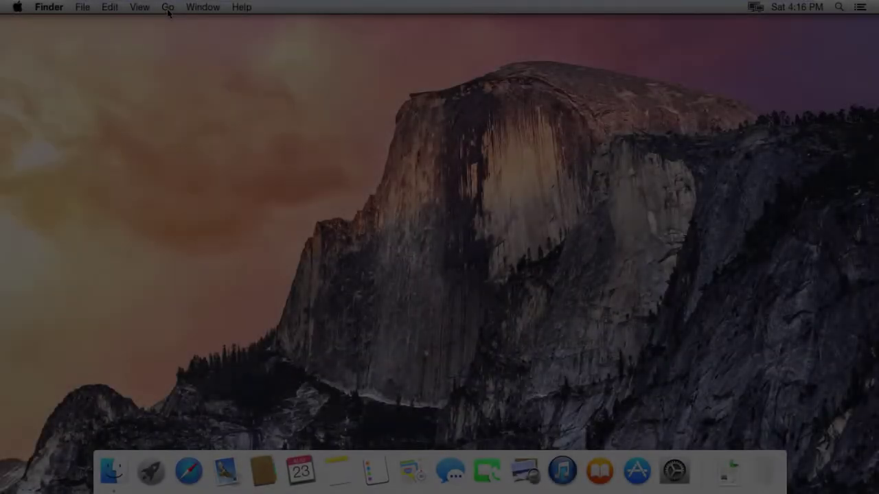
Scroll through the Utilities folder and launch Activity Monitor from it
click(169, 7)
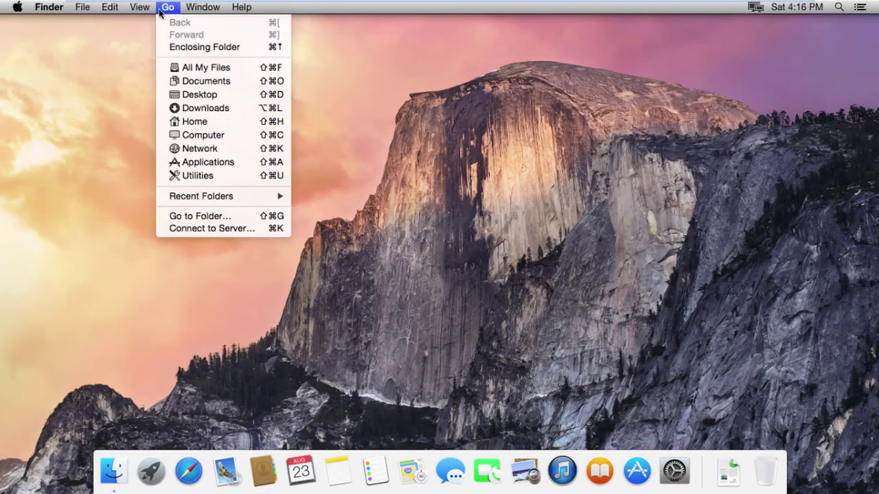
click(194, 177)
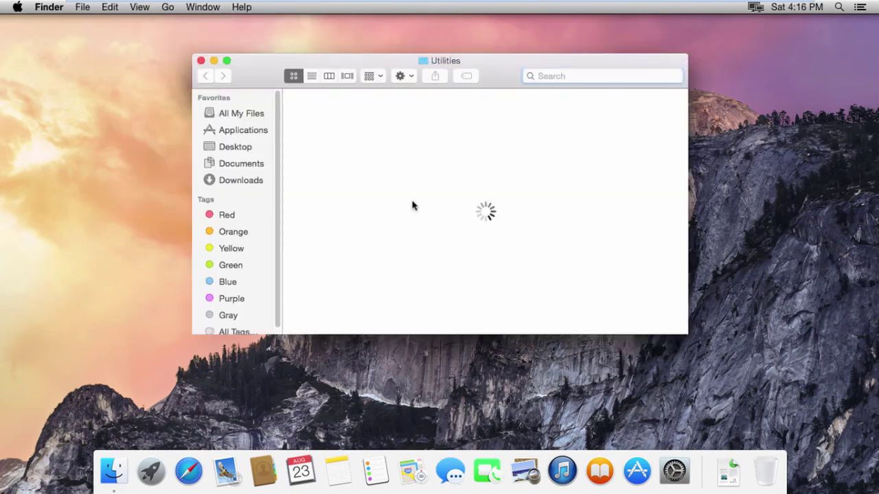
key(super+f)
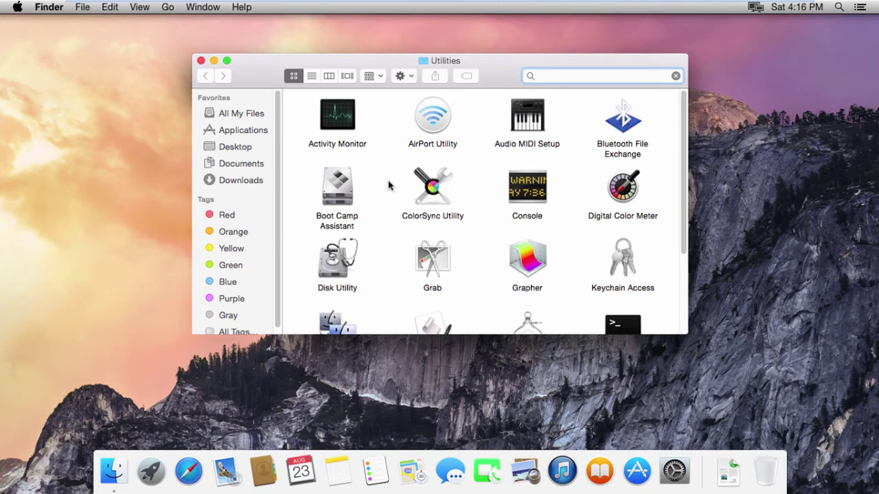
click(389, 185)
scroll(389, 185, down, 1)
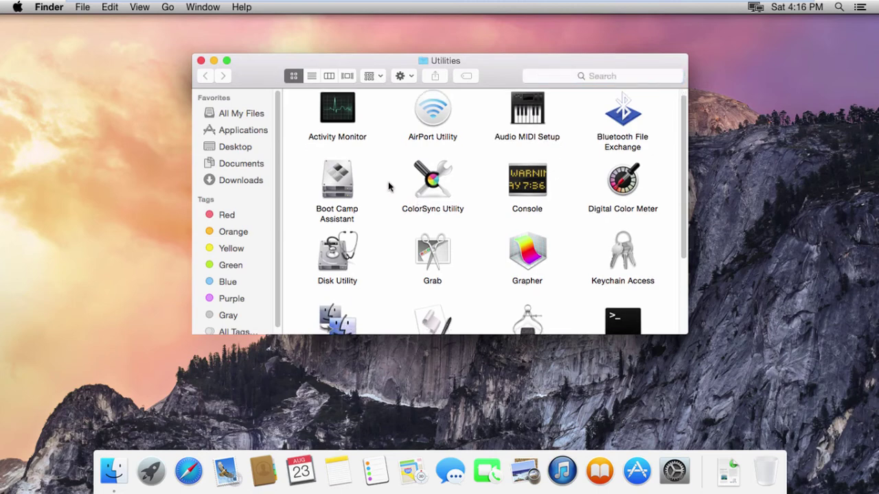
scroll(389, 185, down, 3)
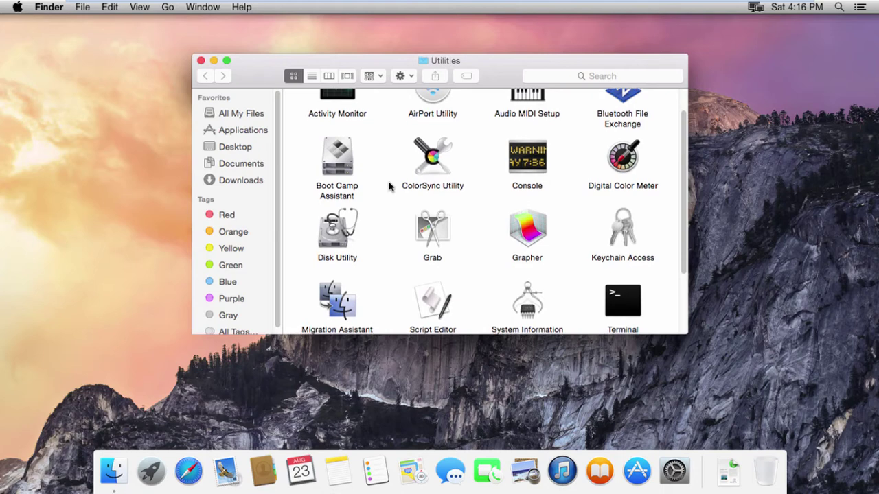
scroll(388, 186, down, 5)
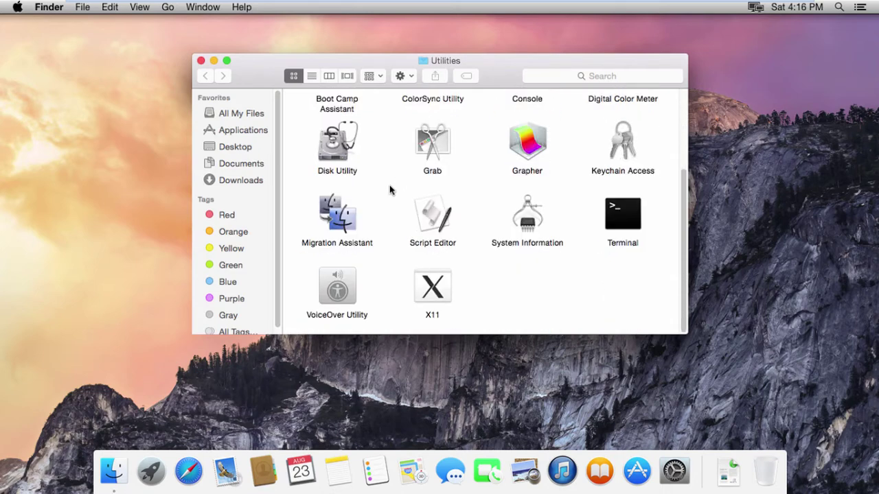
scroll(390, 188, up, 5)
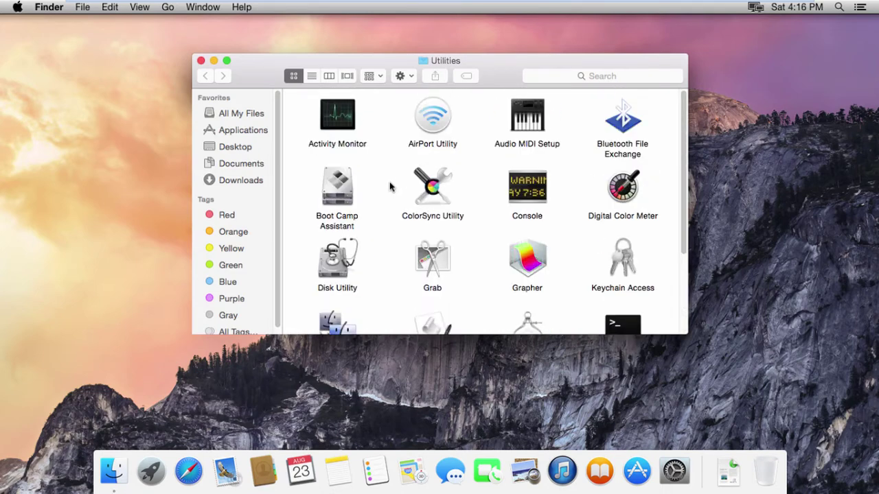
double_click(335, 120)
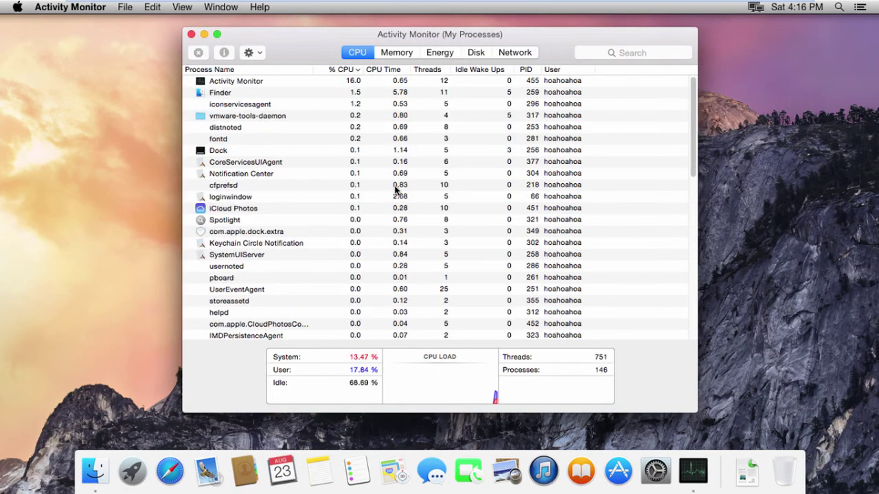
Review Activity Monitor's Memory, Energy, Disk and Network views, then close Activity Monitor
click(399, 52)
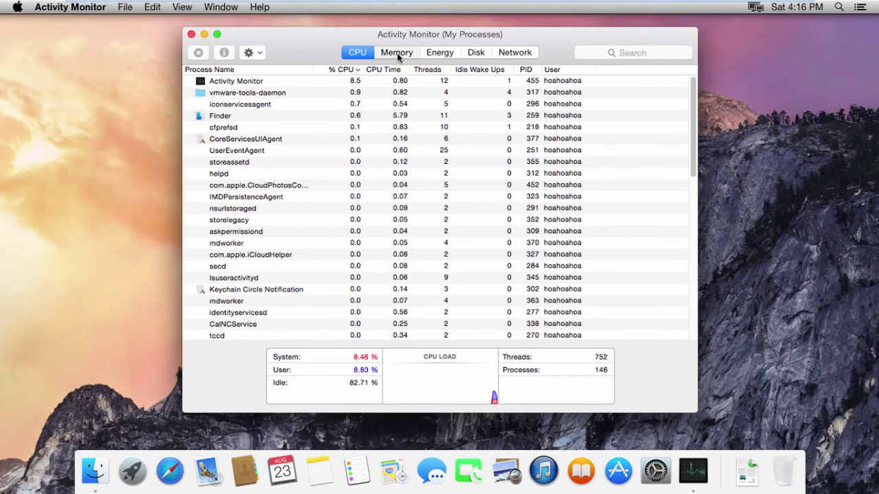
click(436, 53)
click(478, 55)
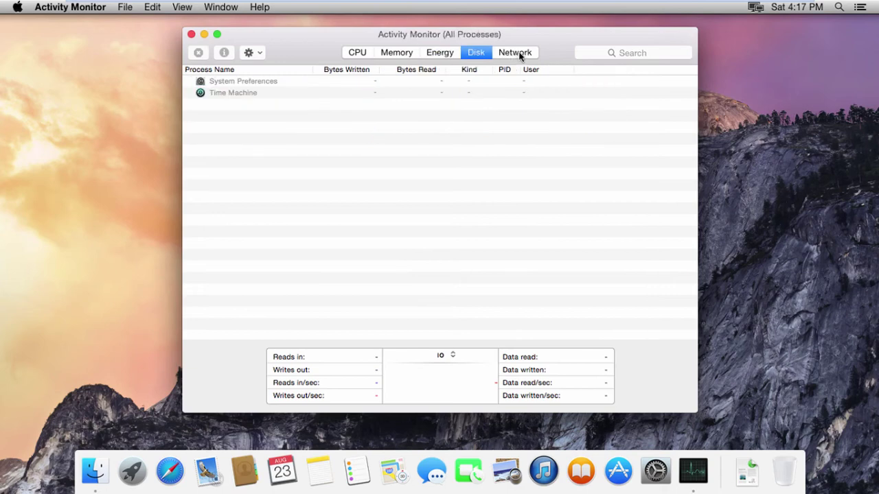
click(519, 54)
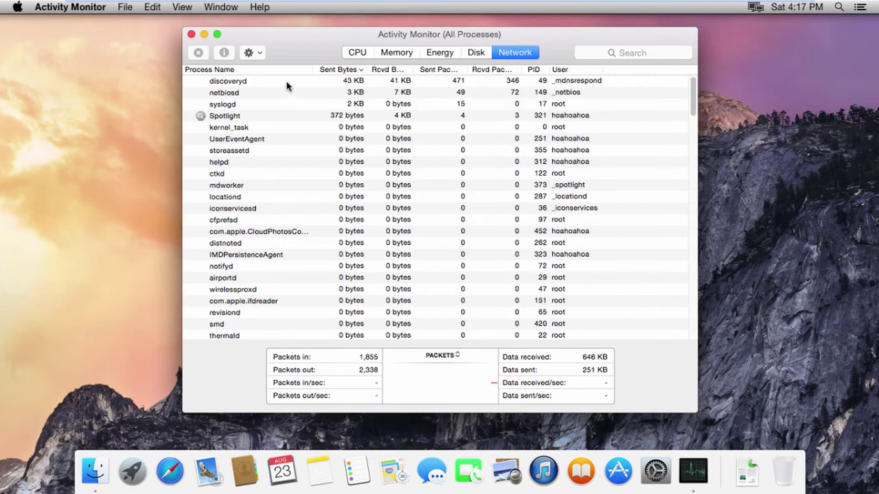
click(191, 34)
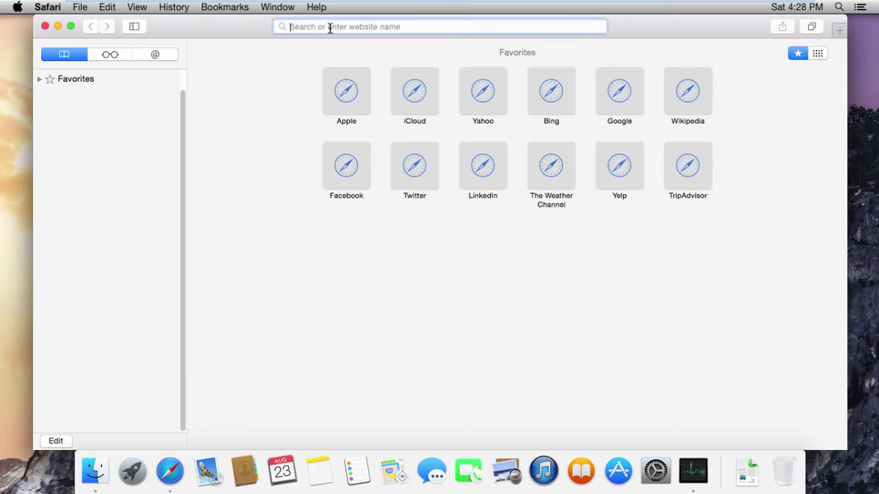
Load itechnews360.com in Safari and scroll down its front page
text(itechn)
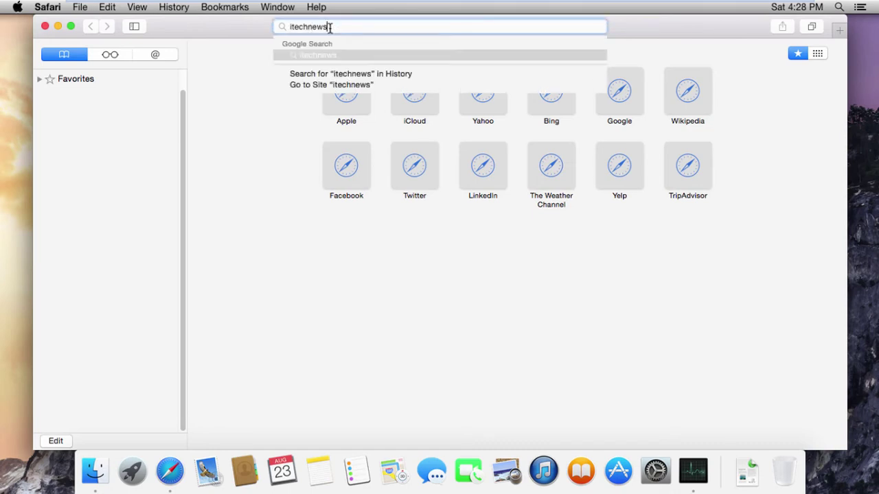
text(ews360.com)
key(Return)
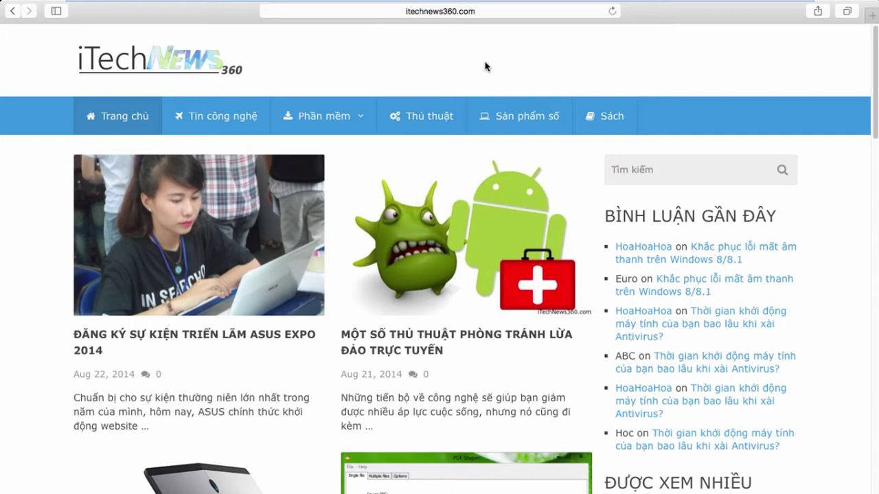
scroll(484, 68, down, 1)
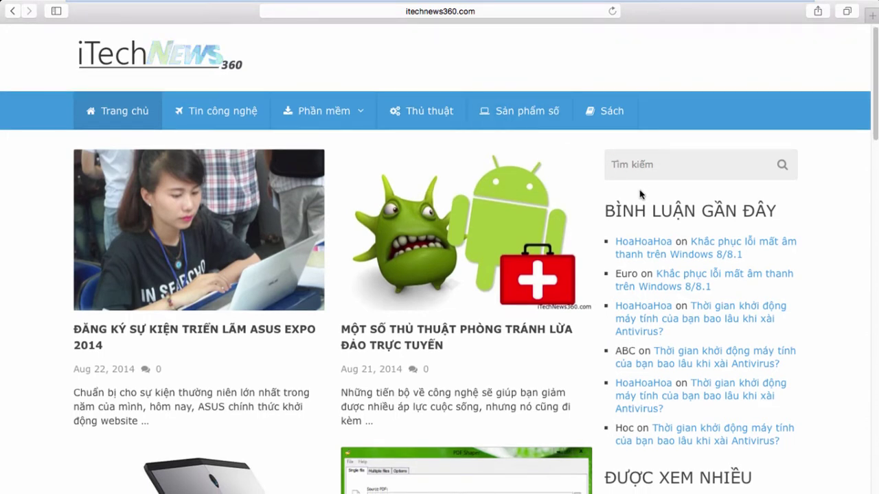
Open the ASUS Expo 2014 article and scroll through it to the comments
click(247, 333)
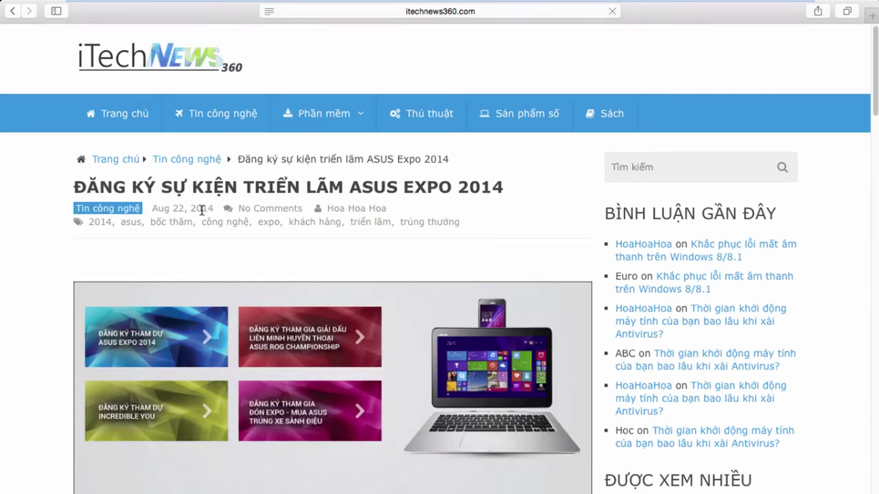
scroll(245, 249, down, 3)
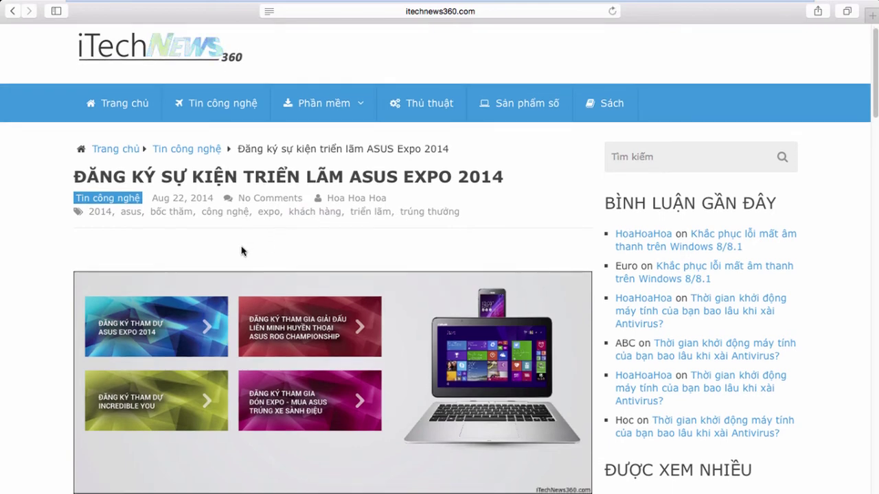
scroll(242, 249, down, 15)
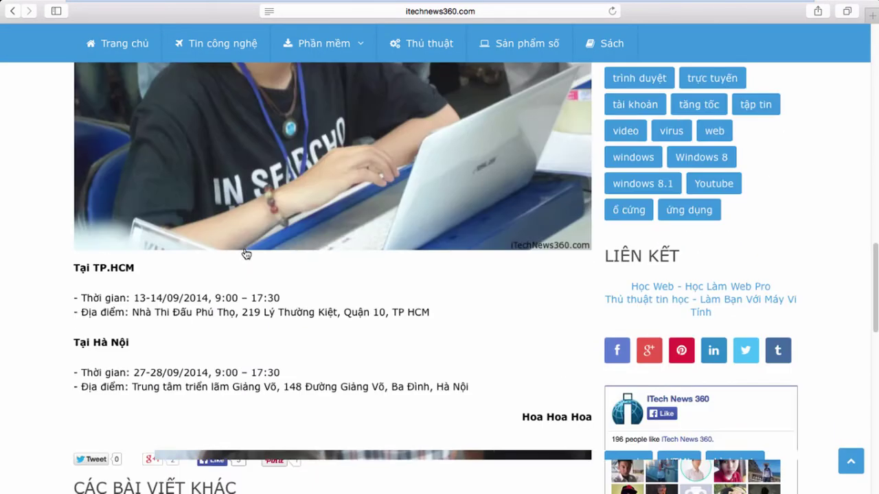
scroll(59, 235, up, 3)
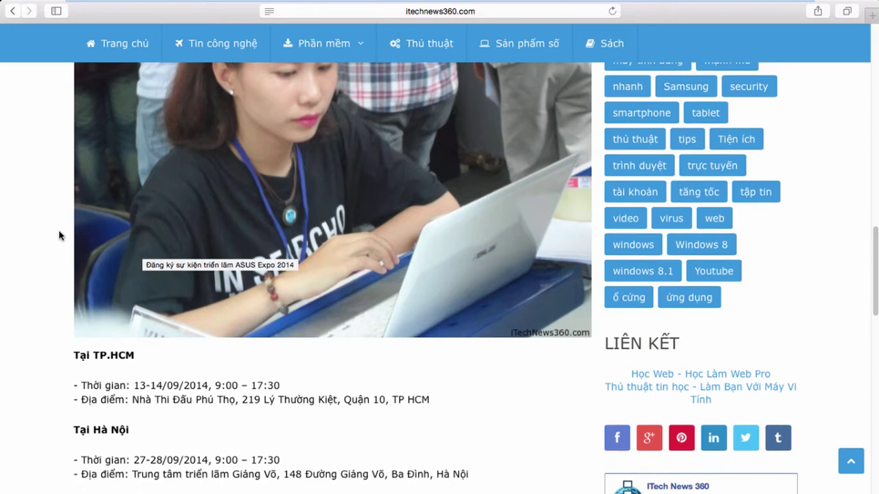
scroll(57, 237, down, 10)
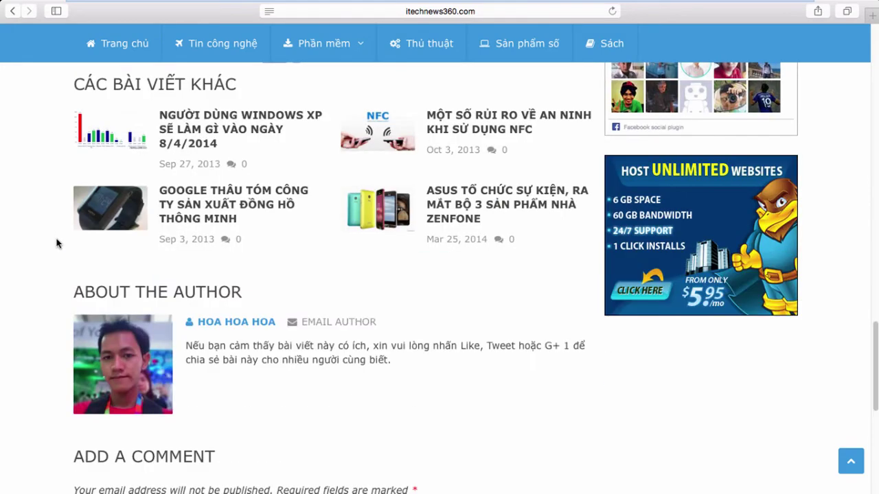
scroll(291, 220, down, 10)
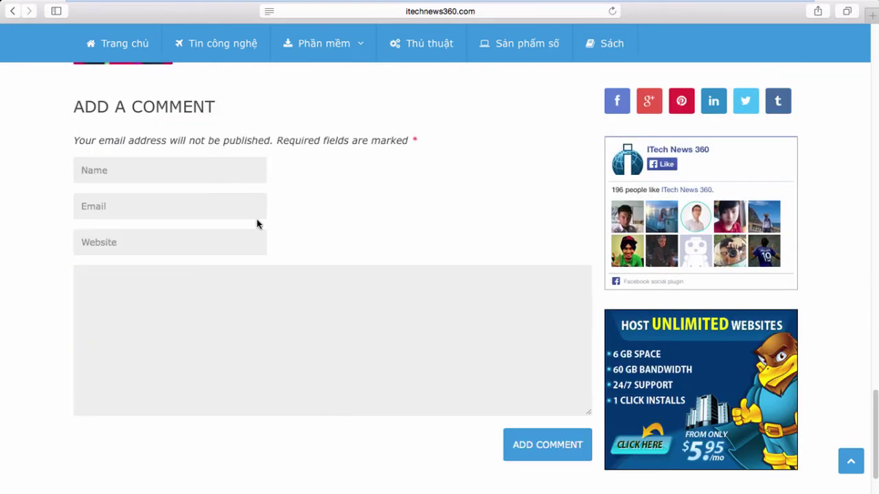
scroll(236, 212, up, 6)
scroll(232, 216, up, 5)
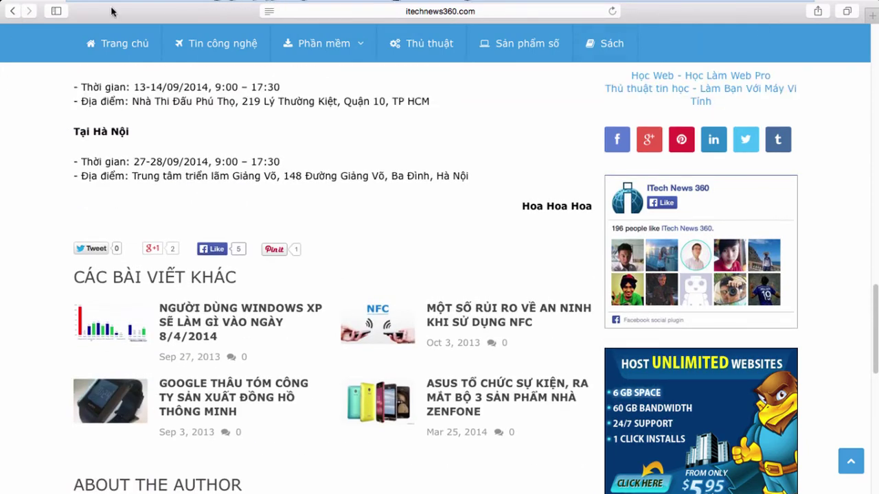
mouse_move(817, 16)
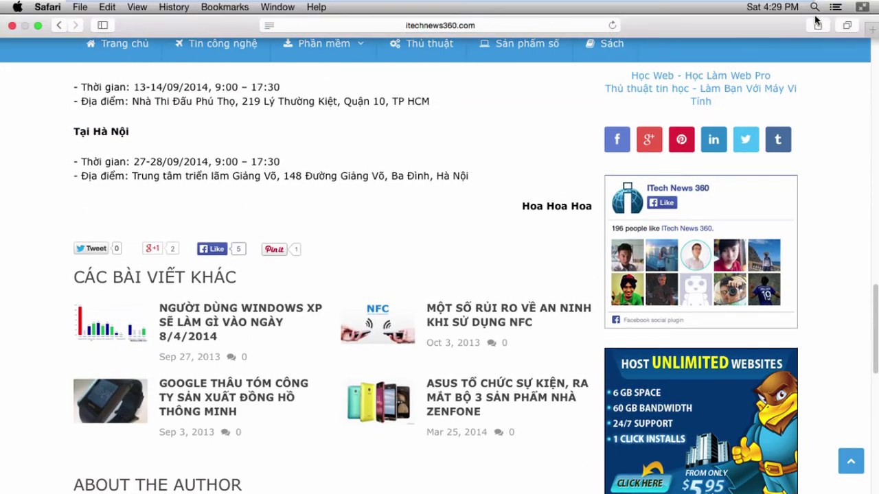
Close Safari and shut down the Mac with 'Reopen windows when logging back in' unticked
click(12, 26)
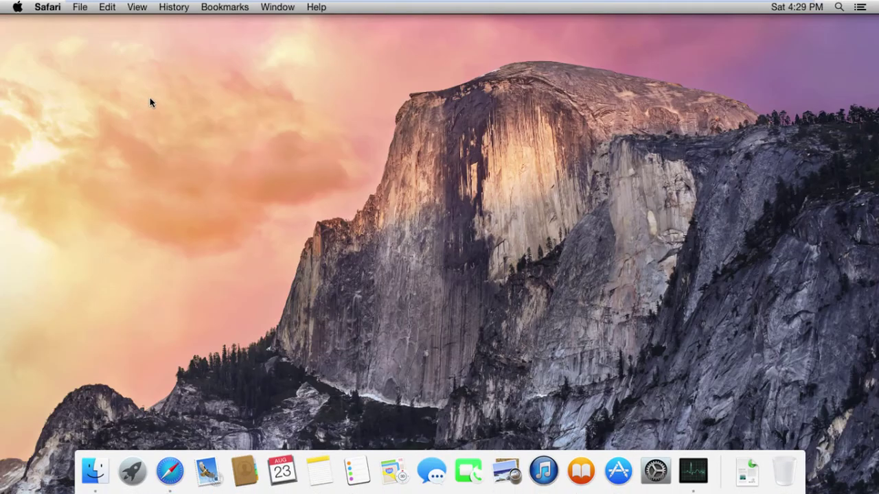
click(17, 7)
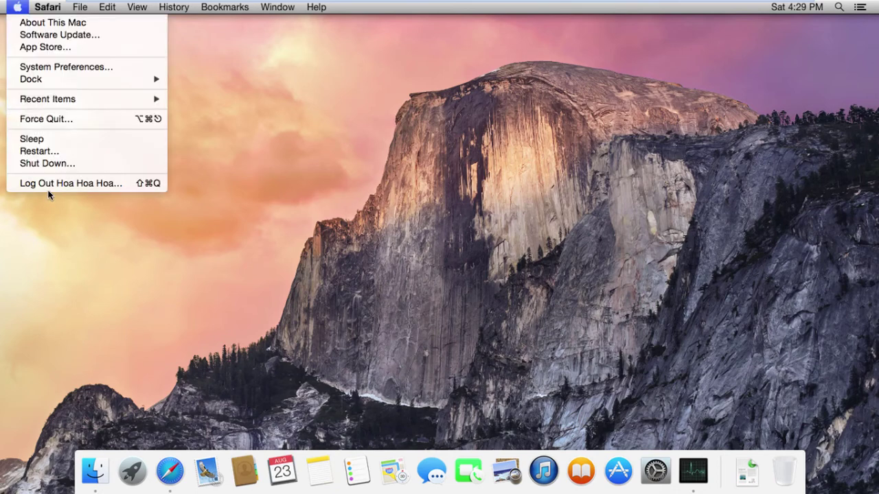
click(60, 167)
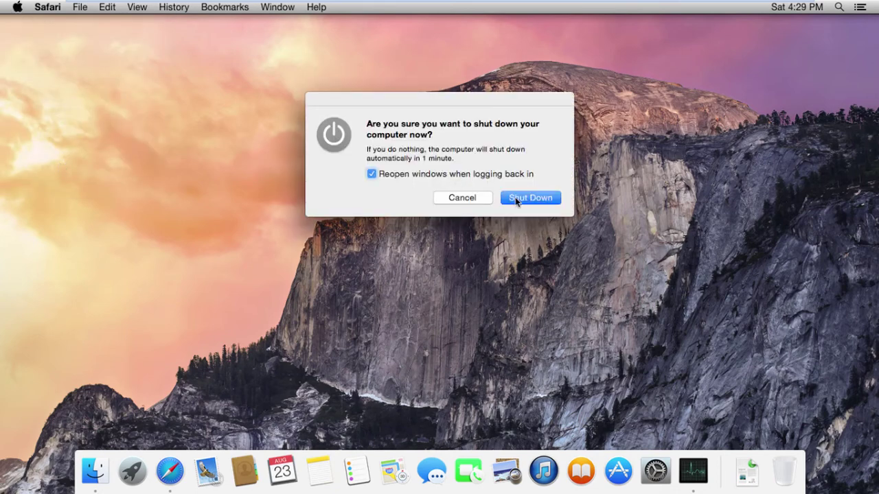
click(372, 174)
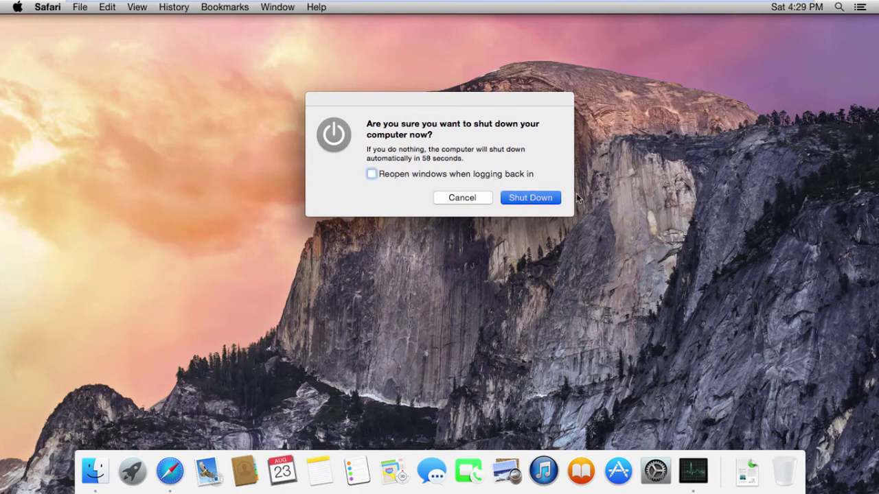
click(530, 198)
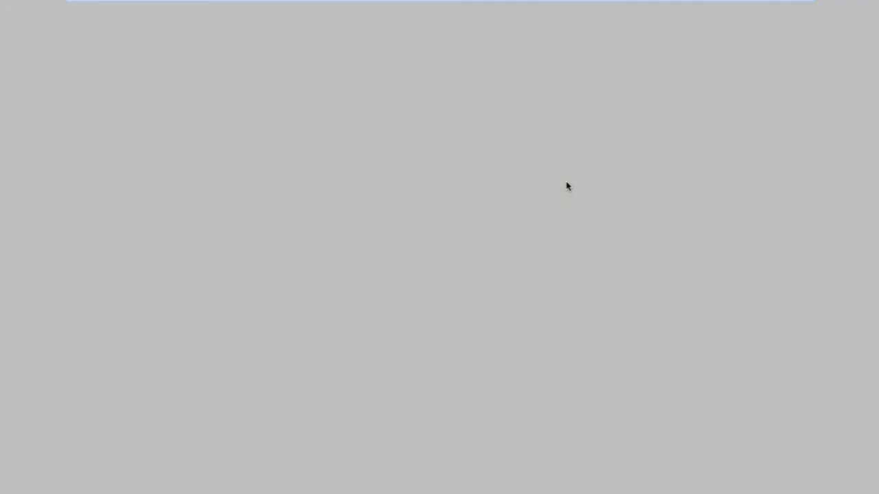